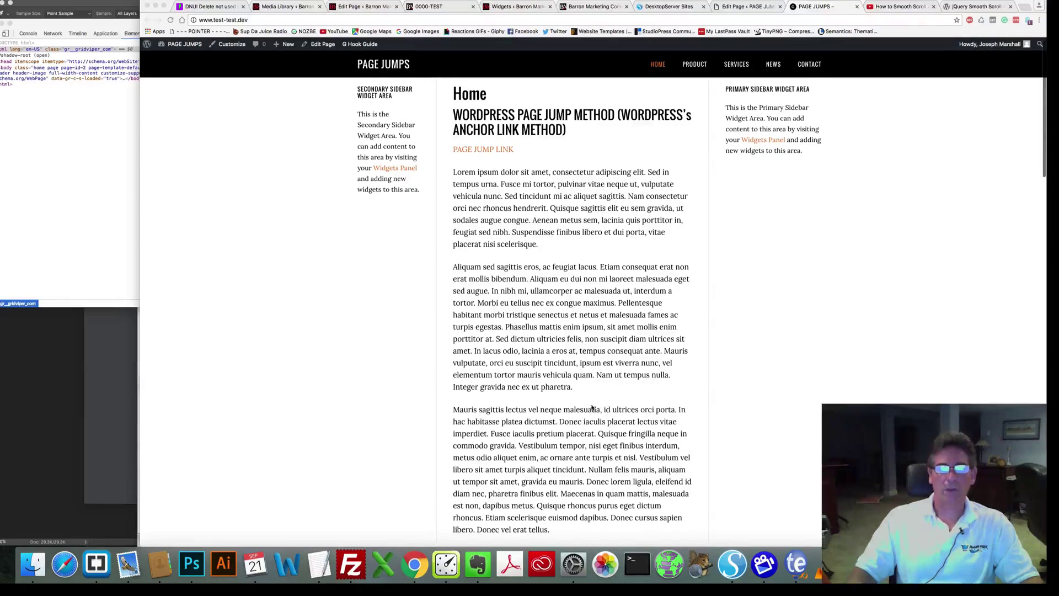
Step: Scroll the live page, follow PAGE JUMP LINK down to Hello, then BACK to the top
scroll(591, 407, "down", 5)
scroll(591, 407, "up", 6)
scroll(592, 407, "down", 7)
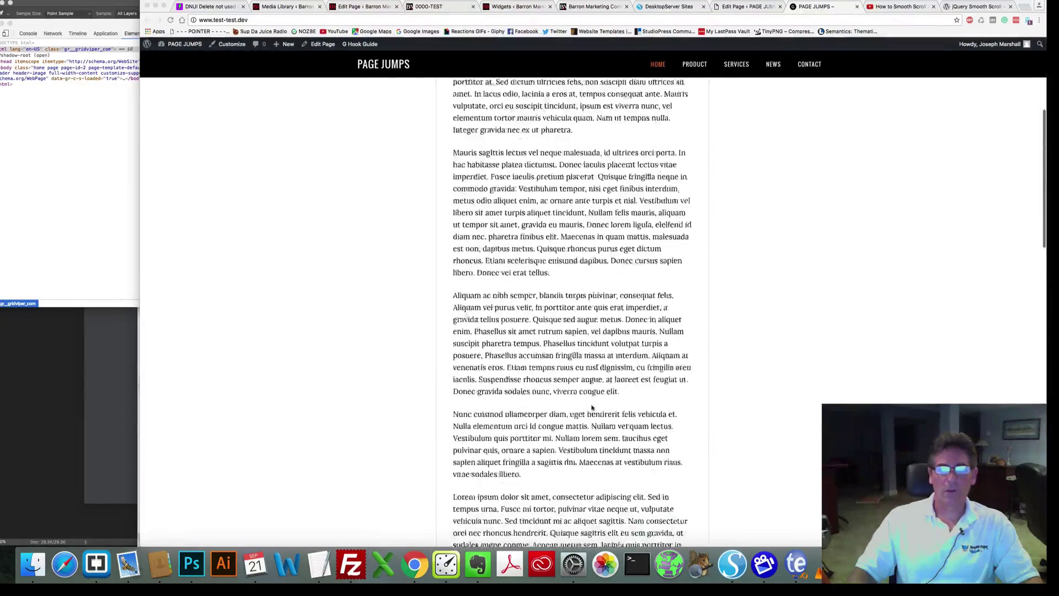
scroll(591, 407, "up", 7)
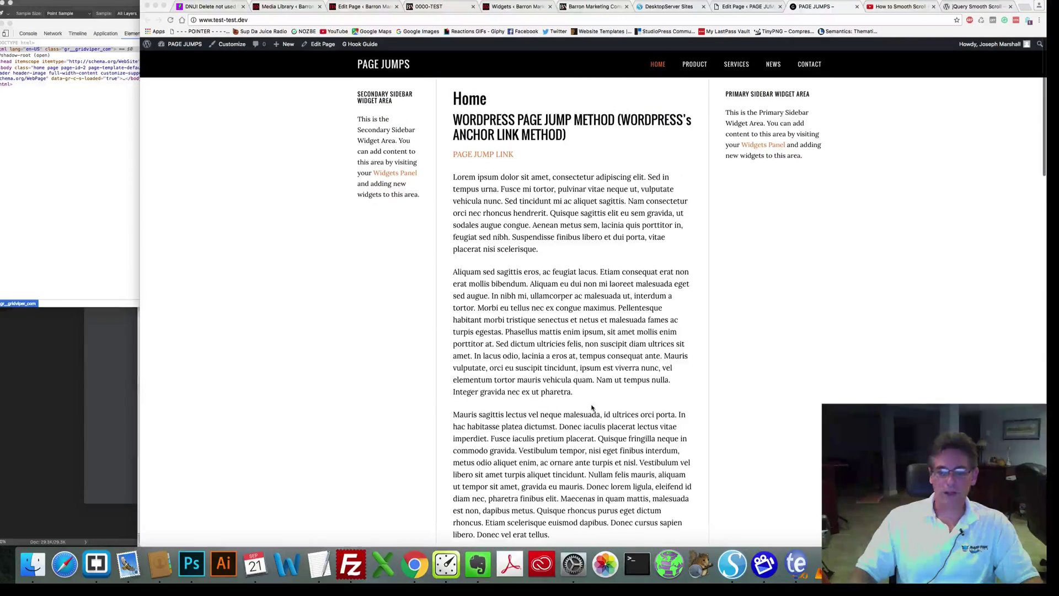
scroll(592, 407, "down", 1)
scroll(591, 407, "down", 9)
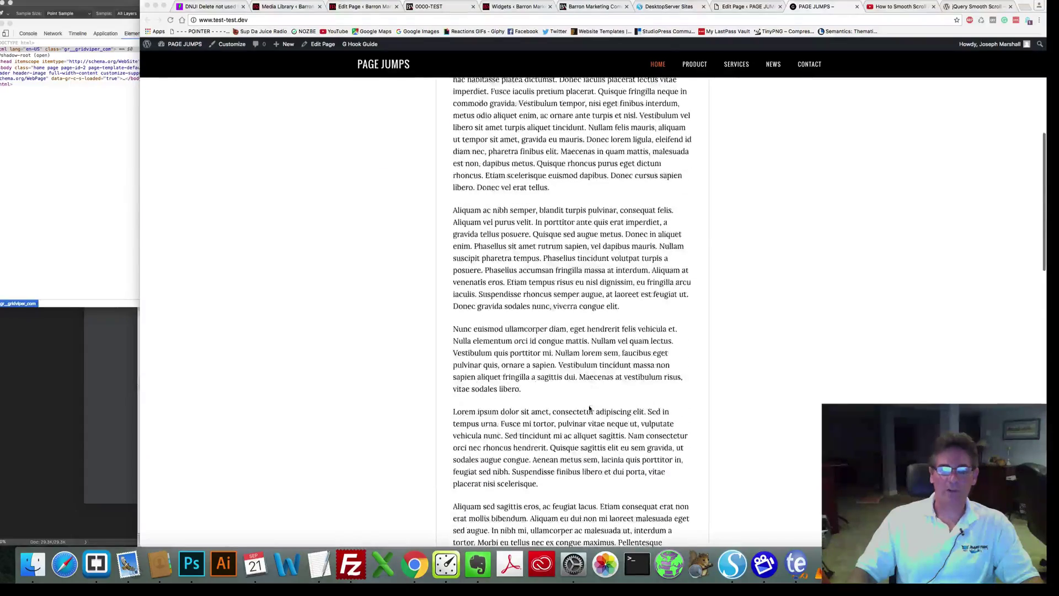
scroll(590, 408, "down", 10)
scroll(590, 408, "up", 20)
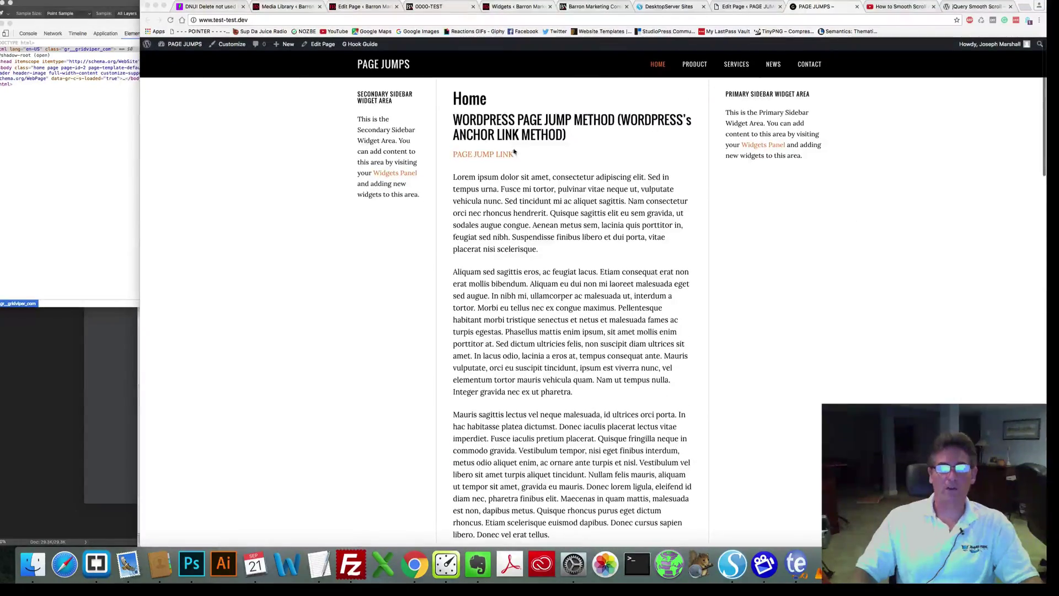
left_click(395, 200)
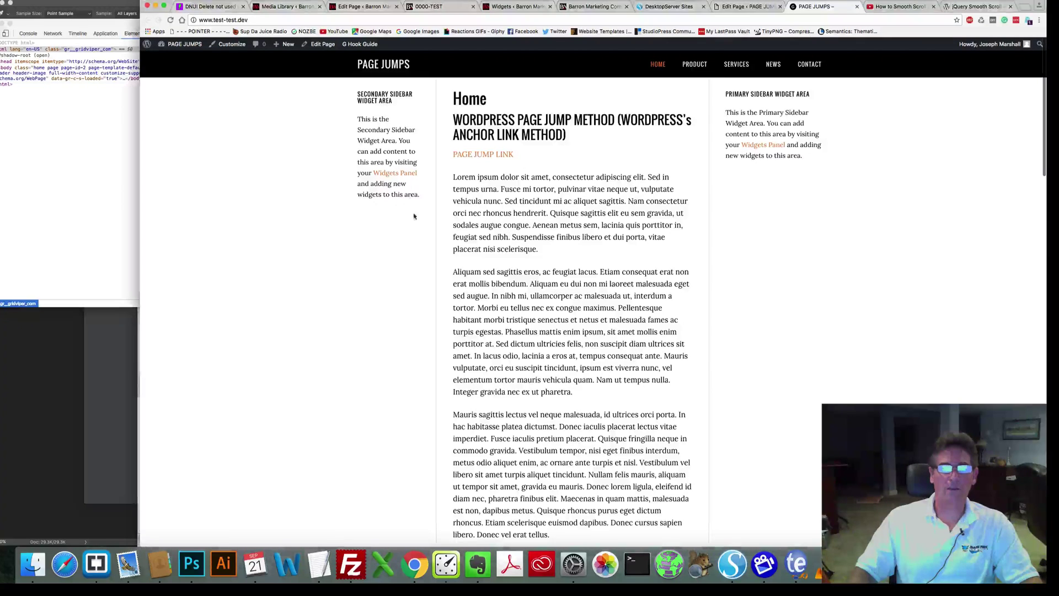
left_click(467, 156)
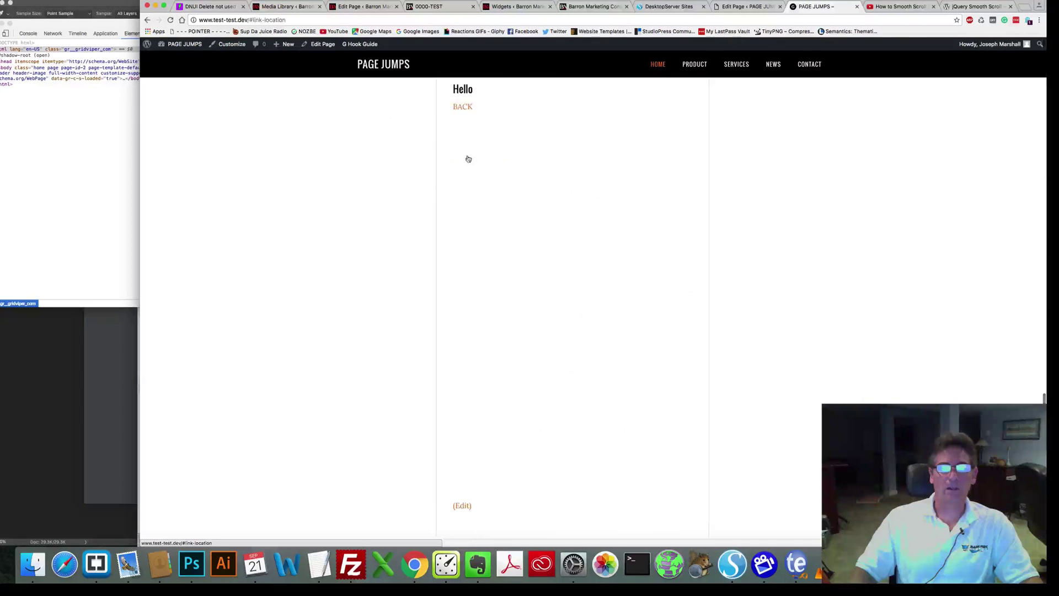
left_click(463, 108)
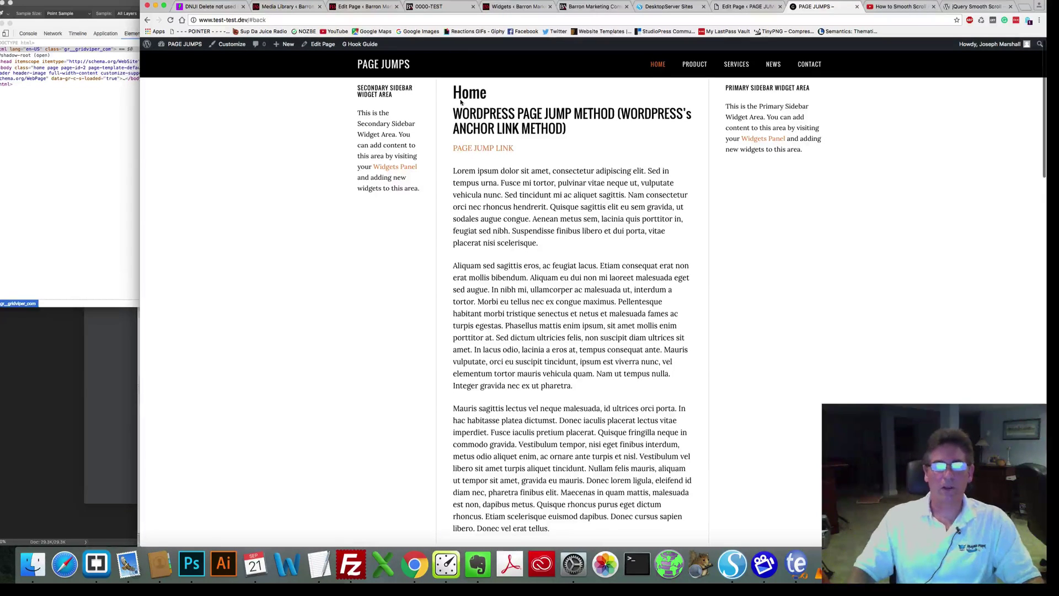
Step: Highlight the page-jump method heading and test the PAGE JUMP LINK once more
scroll(486, 125, "down", 1)
scroll(485, 126, "up", 1)
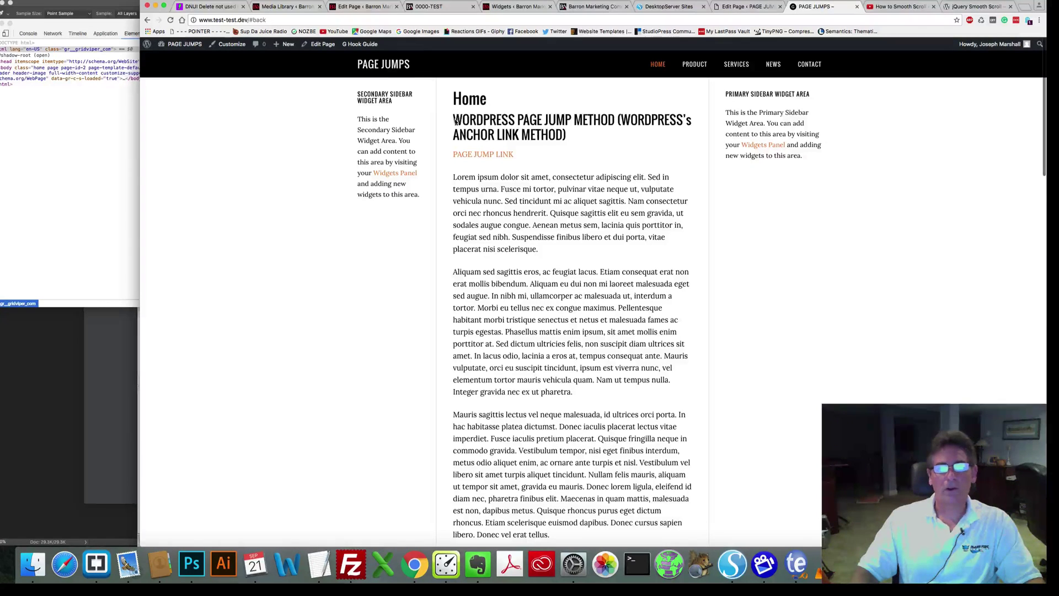
left_click_drag(454, 121, 560, 138)
left_click(573, 142)
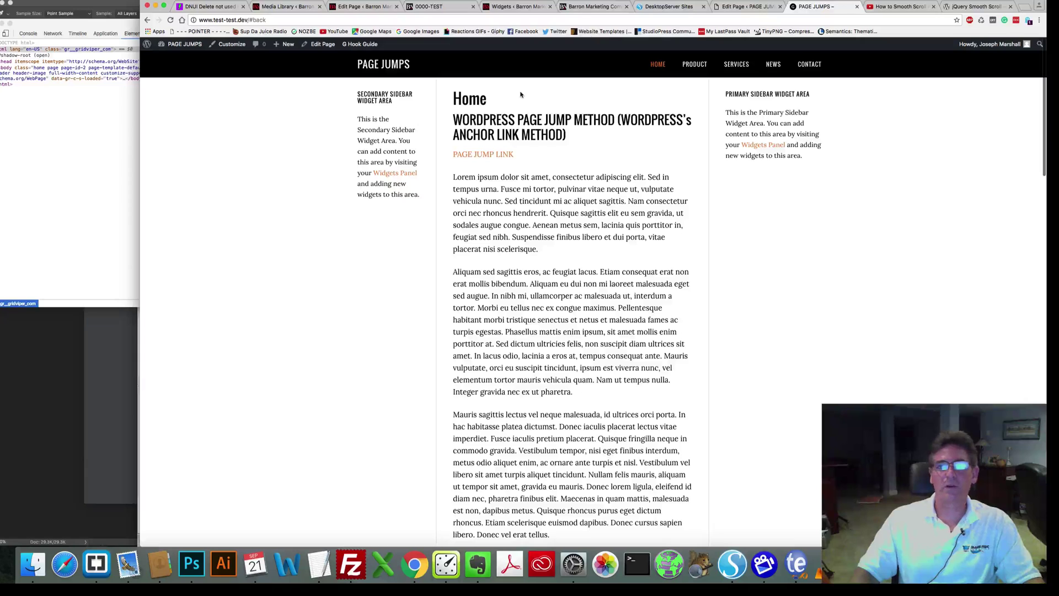
left_click(512, 158)
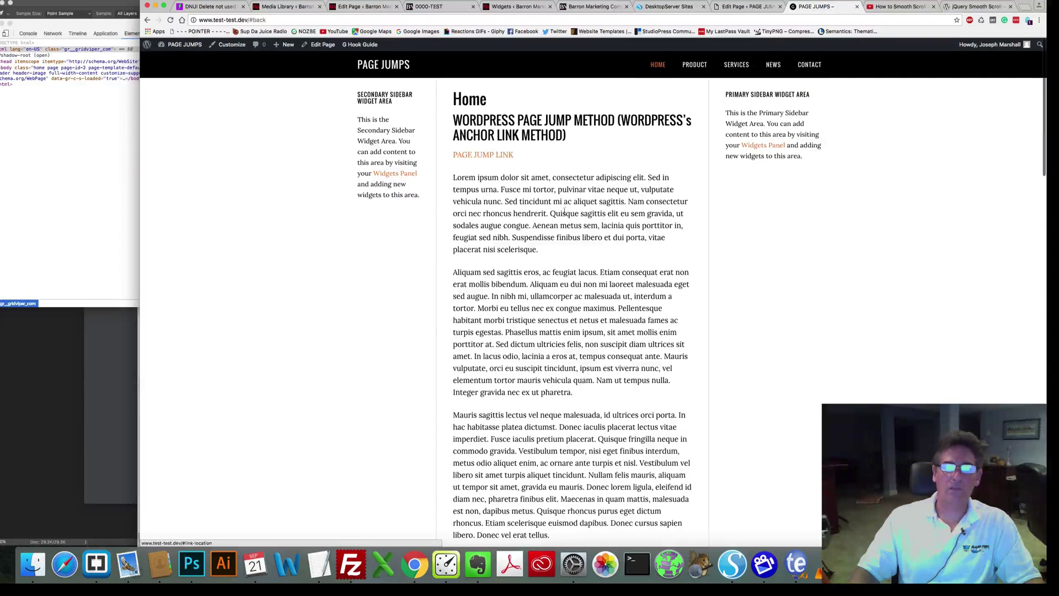
scroll(552, 248, "down", 2)
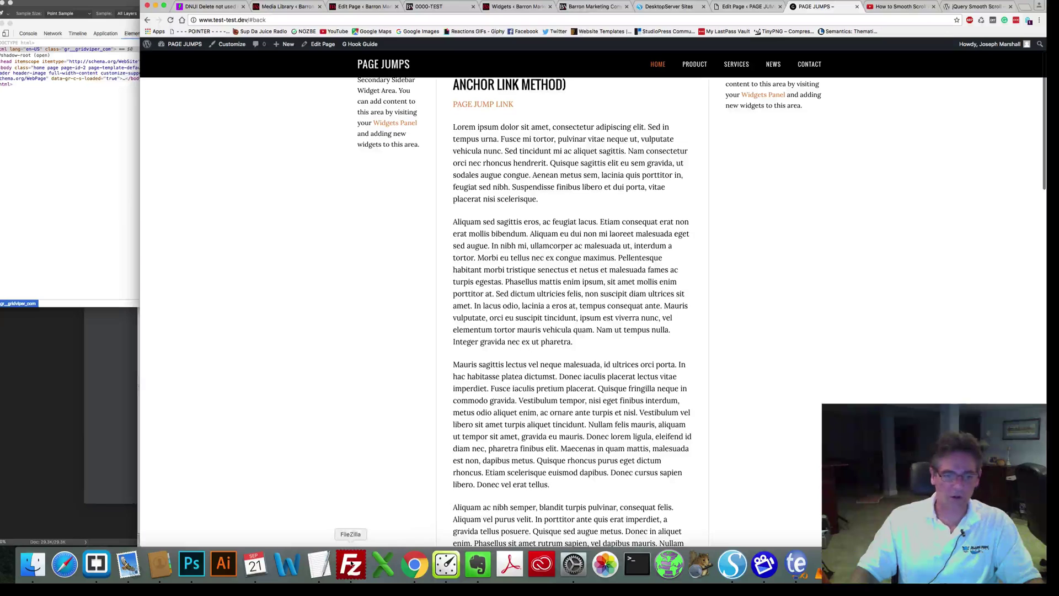
Step: Bring up the TextEdit notes and highlight the Step 1 <a href="#link-location"> code line
left_click(319, 564)
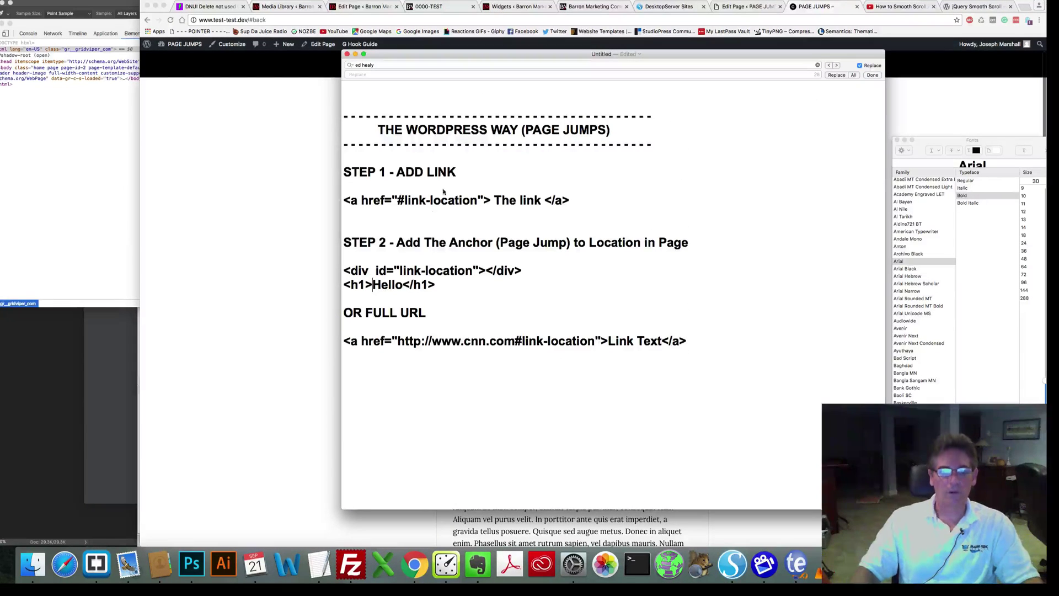
left_click_drag(344, 201, 572, 206)
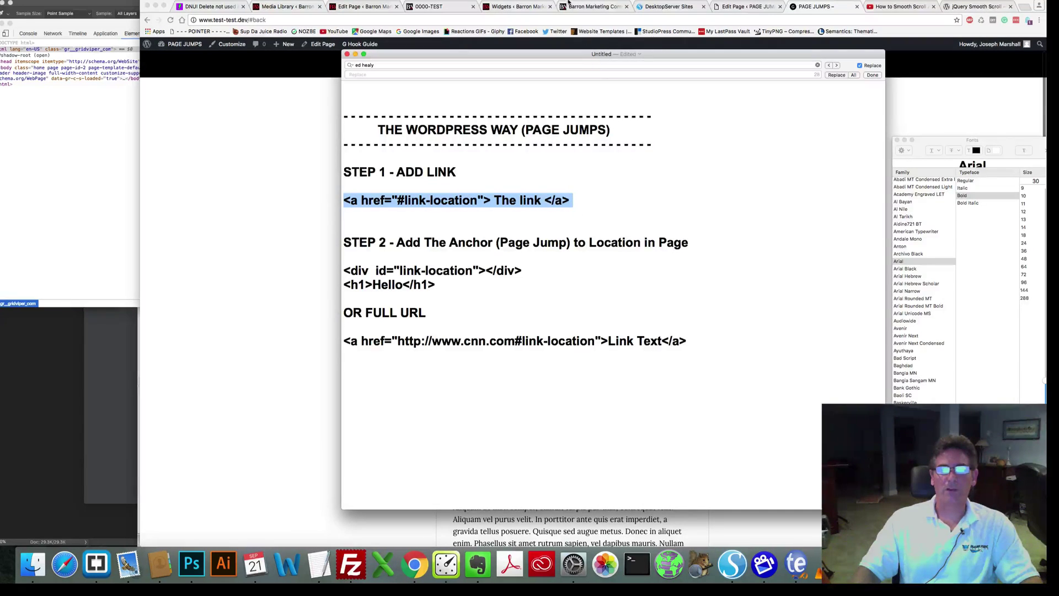
Step: Open the Home page in the editor, ending in the Text (raw HTML) view
left_click(746, 7)
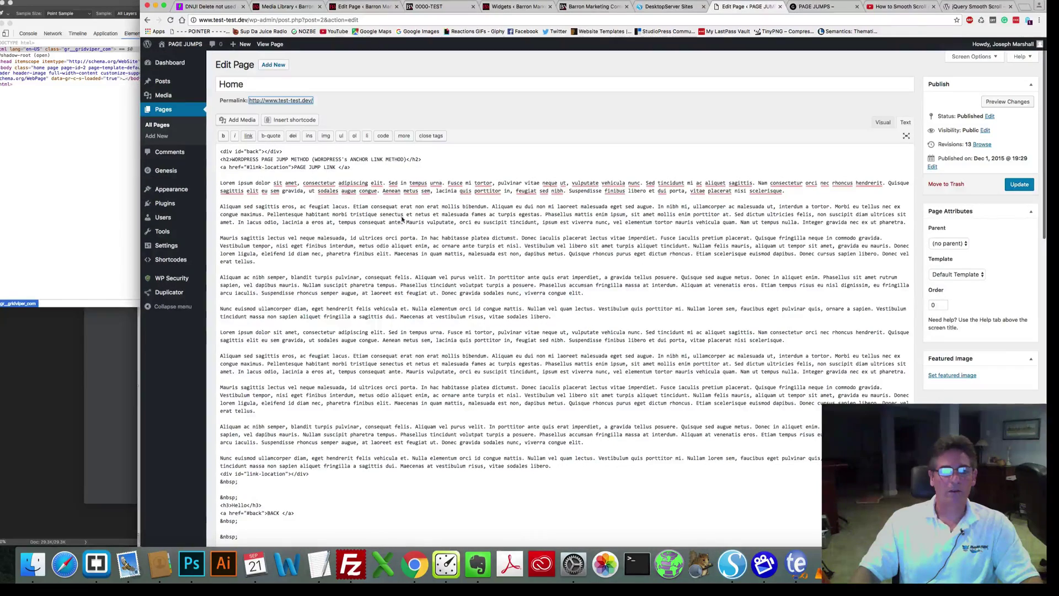
left_click(811, 8)
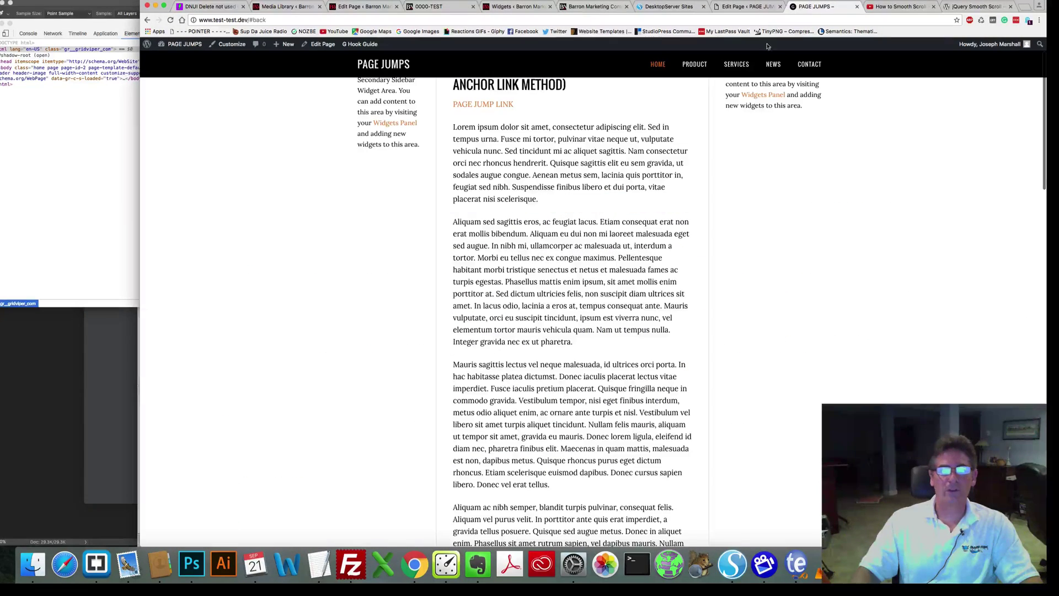
scroll(652, 220, "up", 2)
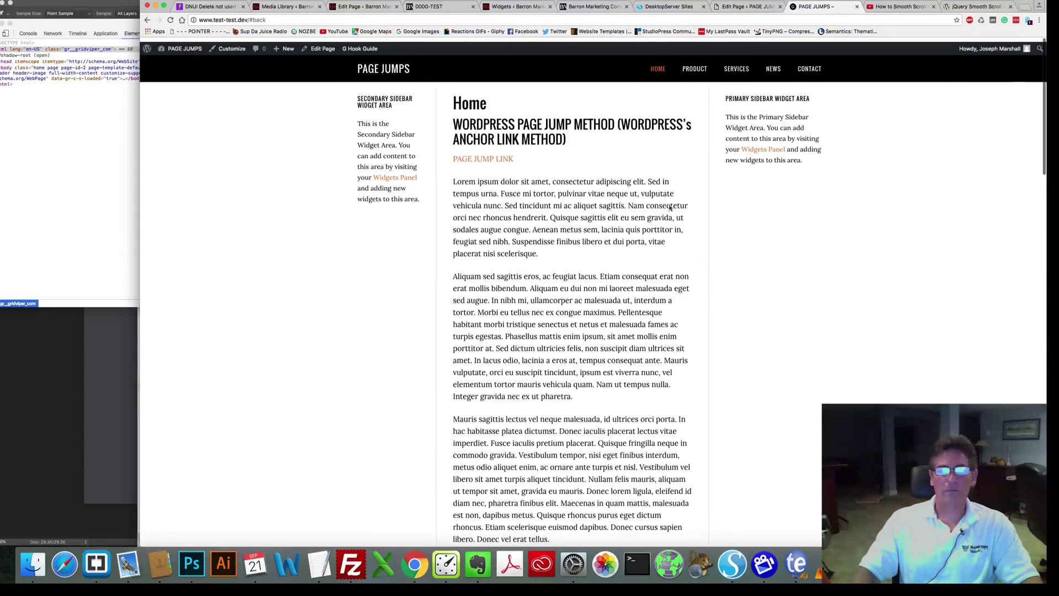
left_click(322, 49)
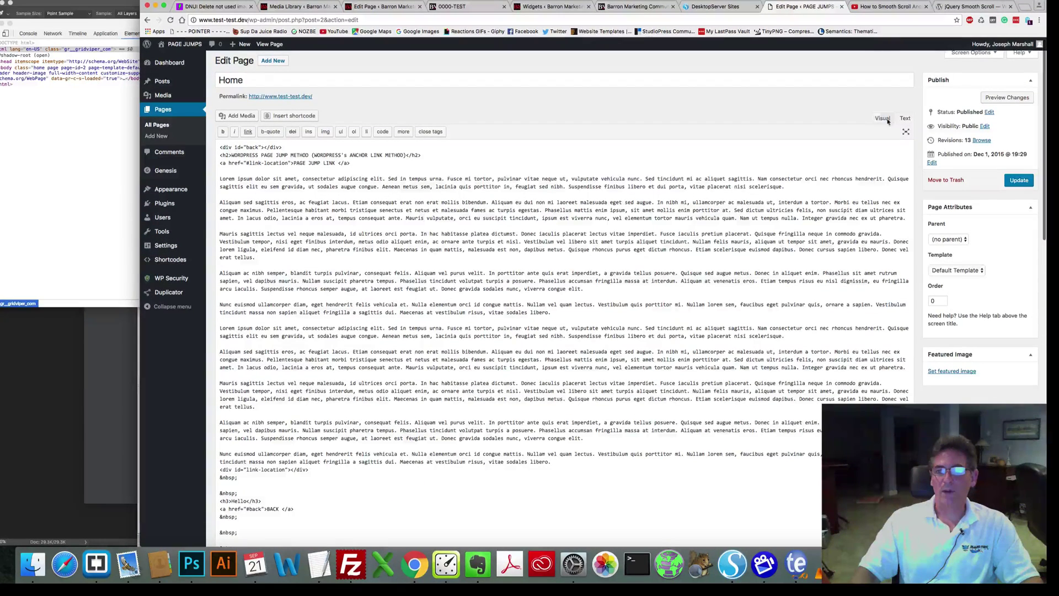
left_click(887, 120)
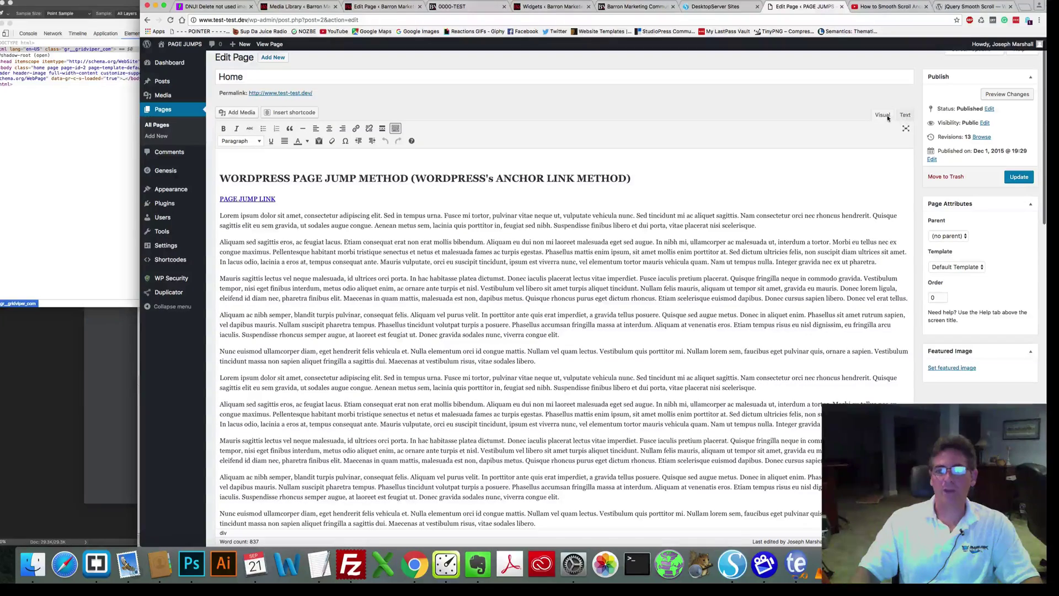
scroll(675, 301, "down", 10)
scroll(675, 302, "up", 10)
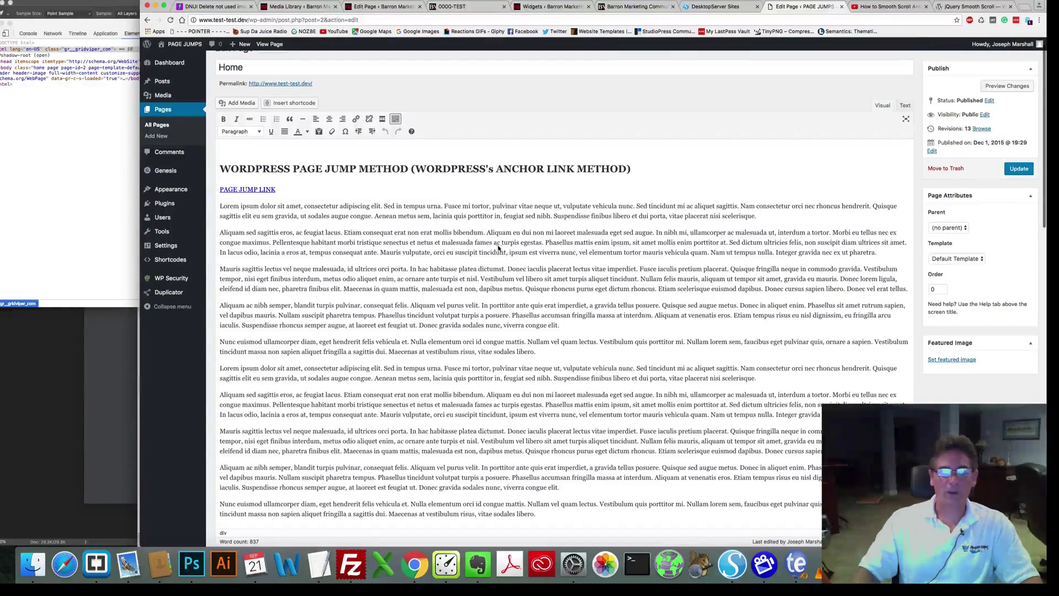
left_click(905, 106)
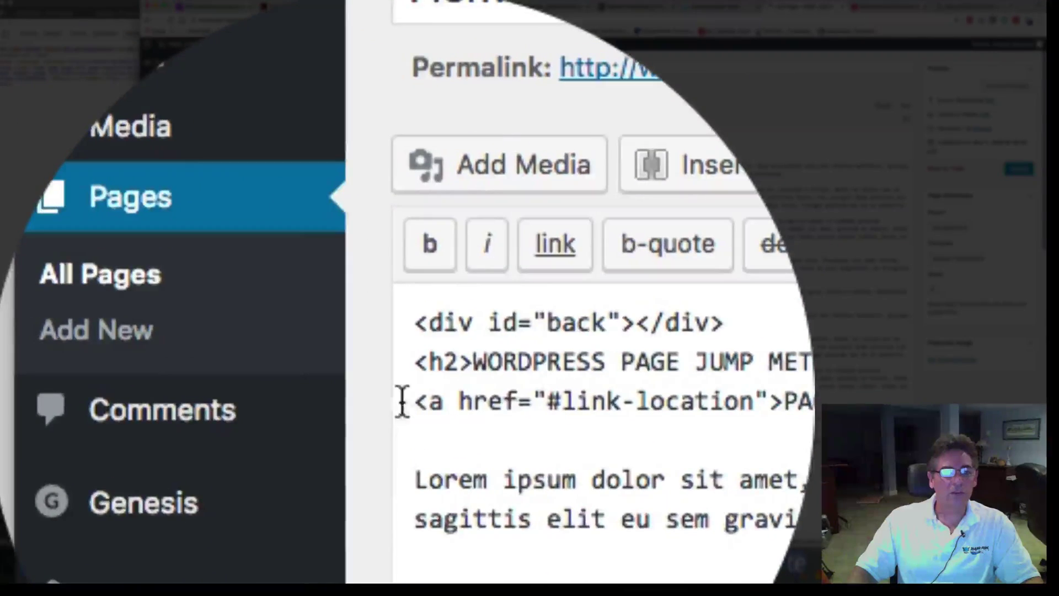
Step: Compare the PAGE JUMP LINK code in the editor with the link on the live page
left_click_drag(361, 399, 920, 400)
left_click_drag(403, 400, 486, 399)
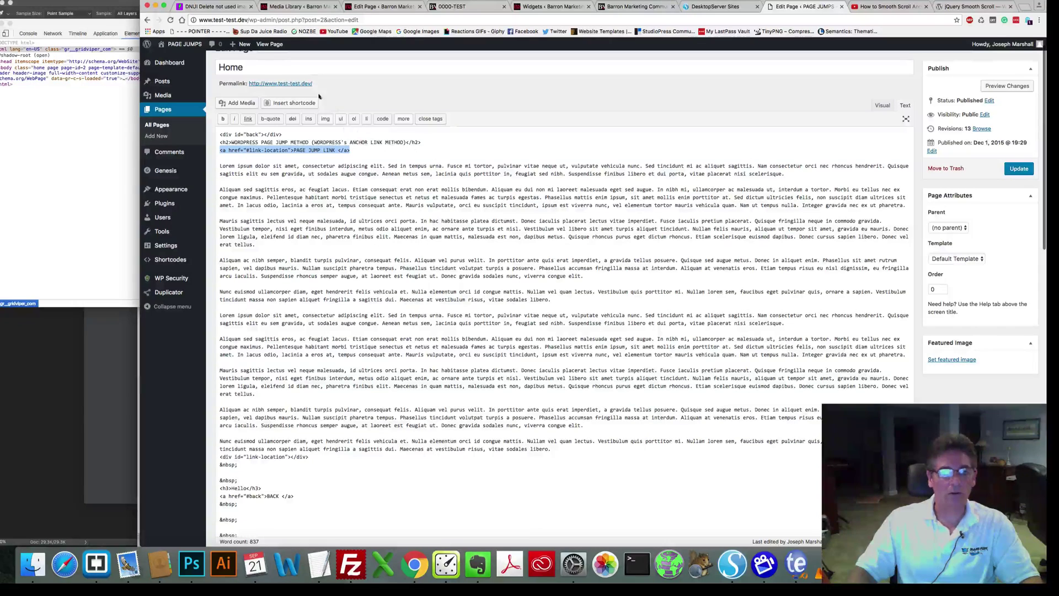
left_click(281, 83, "super")
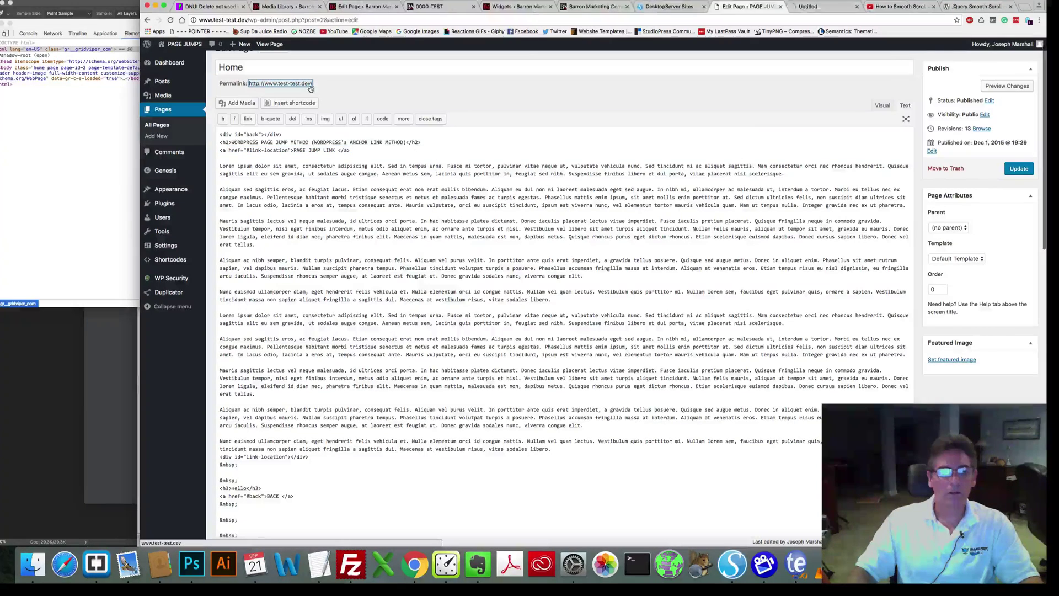
left_click(807, 8)
left_click_drag(514, 154, 469, 154)
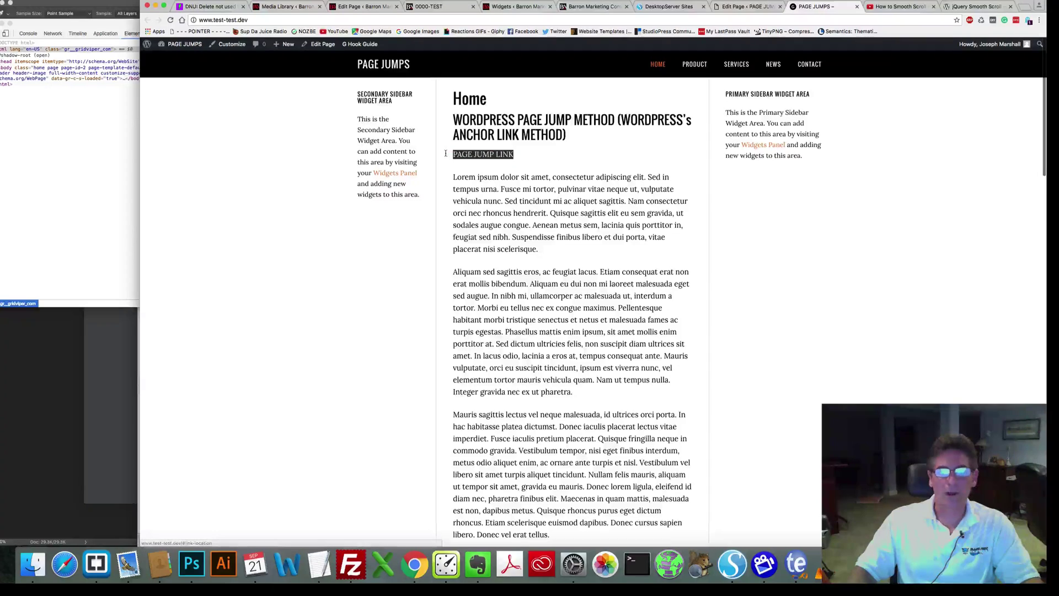
left_click(748, 7)
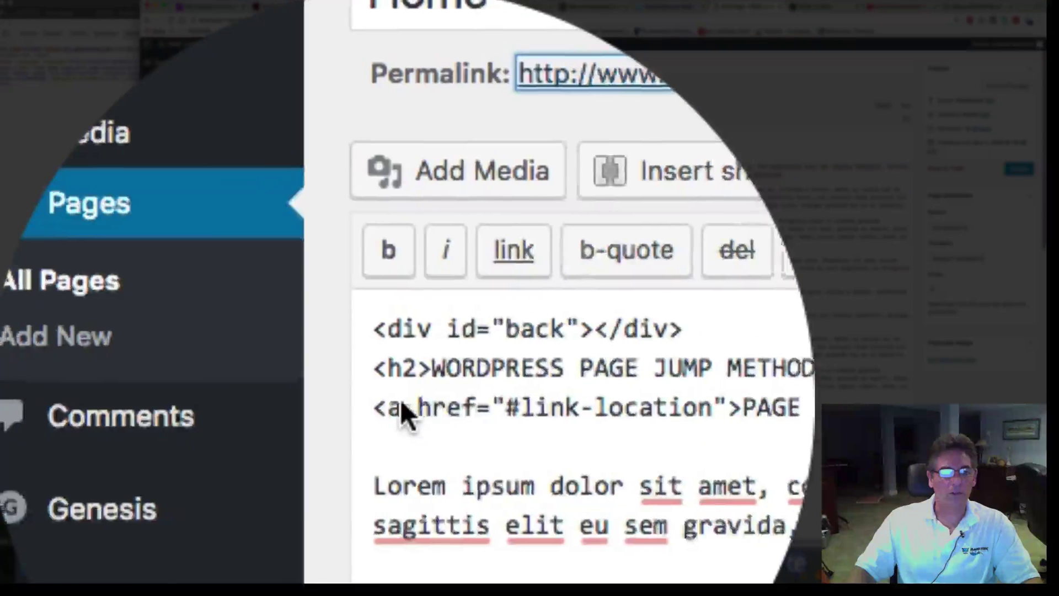
Step: Check the anchor line's href="#link-location" target and its PAGE JUMP LINK text
left_click_drag(220, 151, 367, 152)
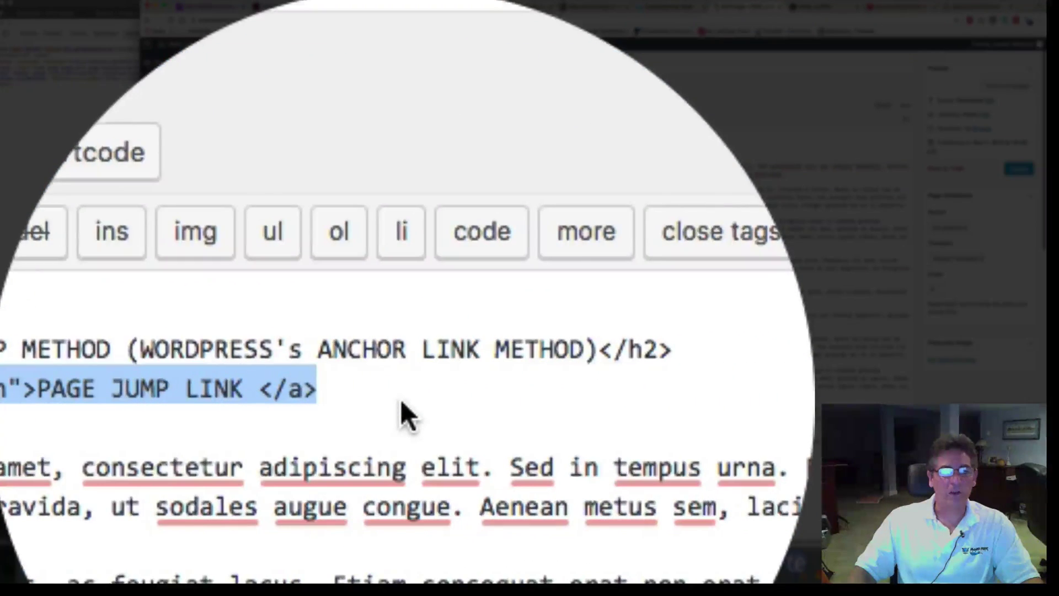
left_click(401, 400)
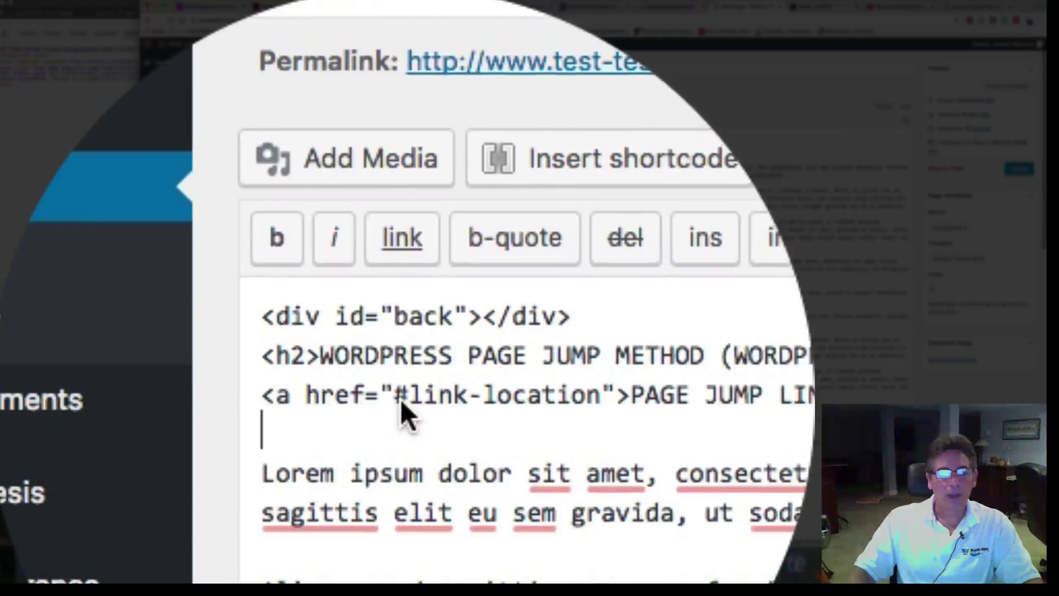
double_click(401, 399)
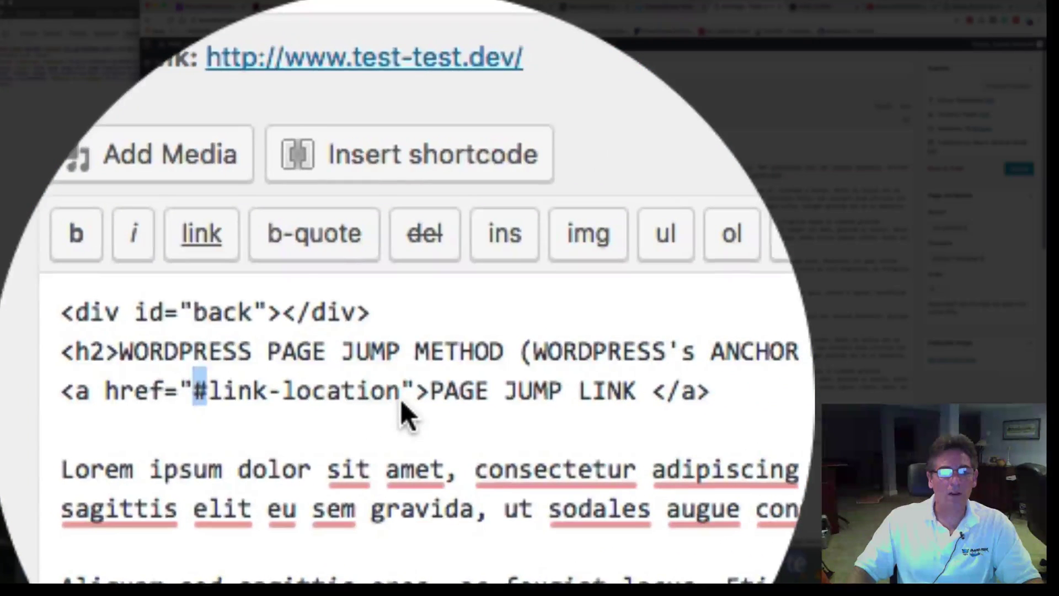
left_click_drag(503, 395, 313, 394)
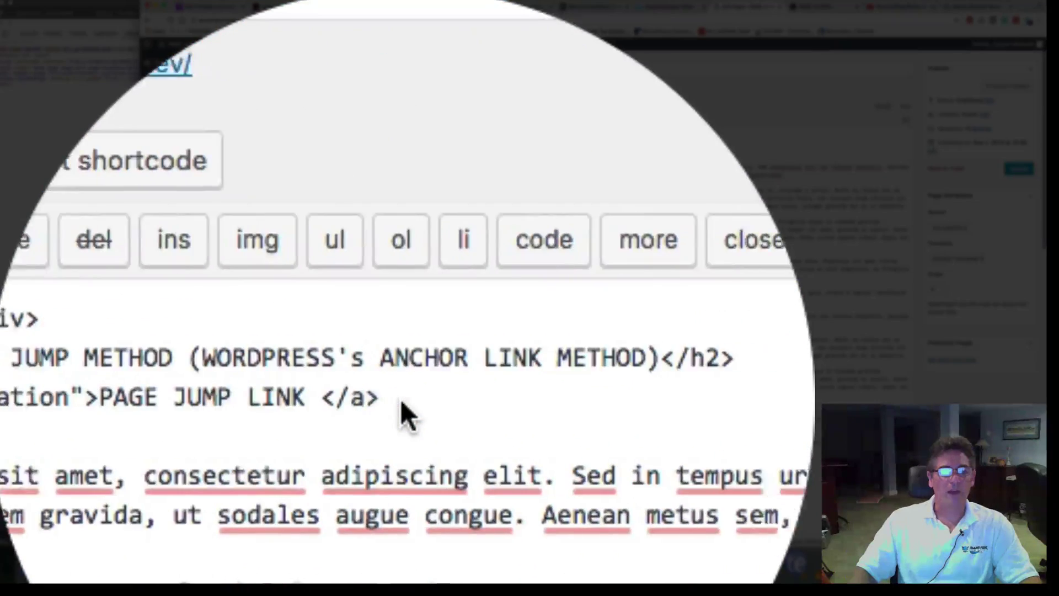
left_click_drag(642, 327, 787, 326)
left_click_drag(400, 408, 232, 155)
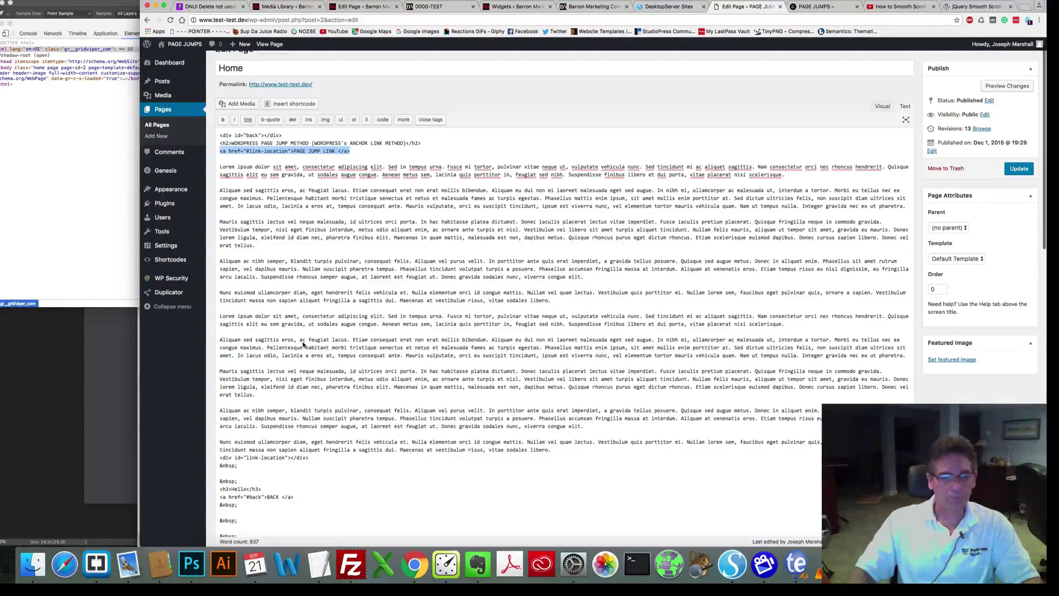
Step: Verify the <div id="link-location"></div> target line, then Update the Home page
scroll(306, 337, "down", 1)
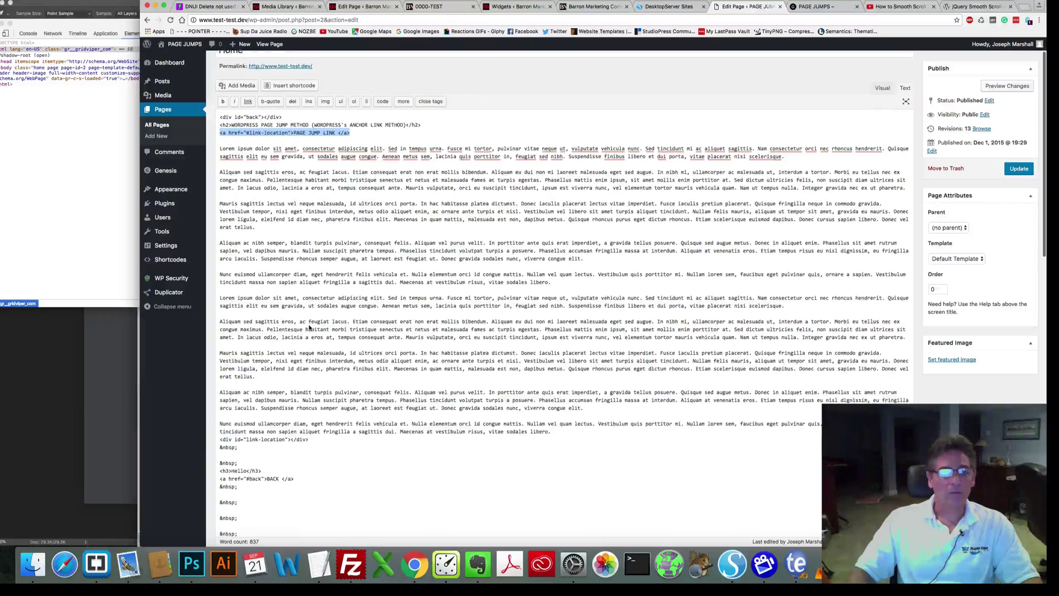
scroll(310, 328, "down", 5)
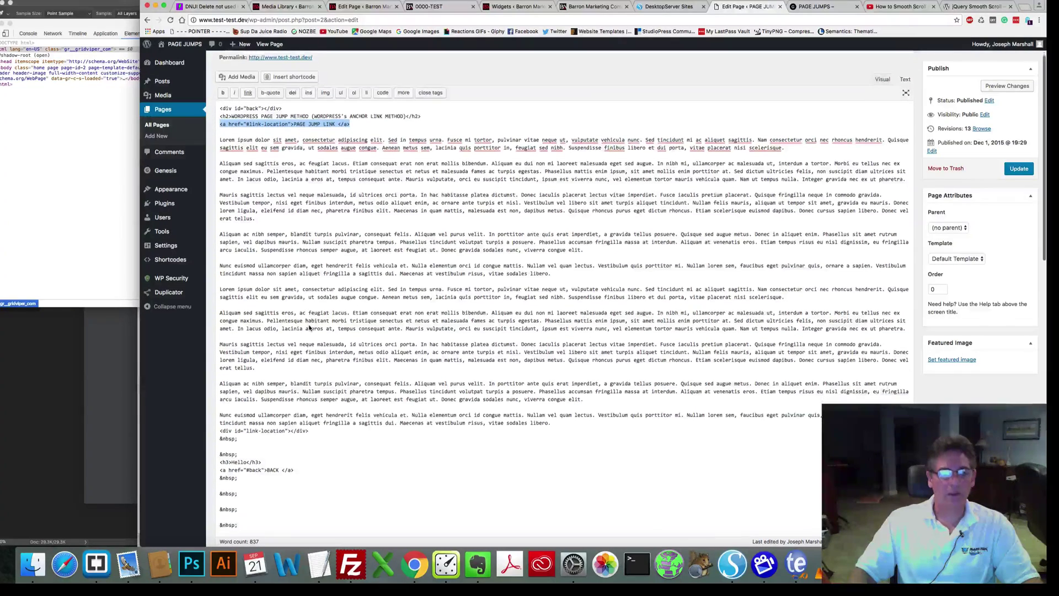
scroll(233, 371, "up", 1)
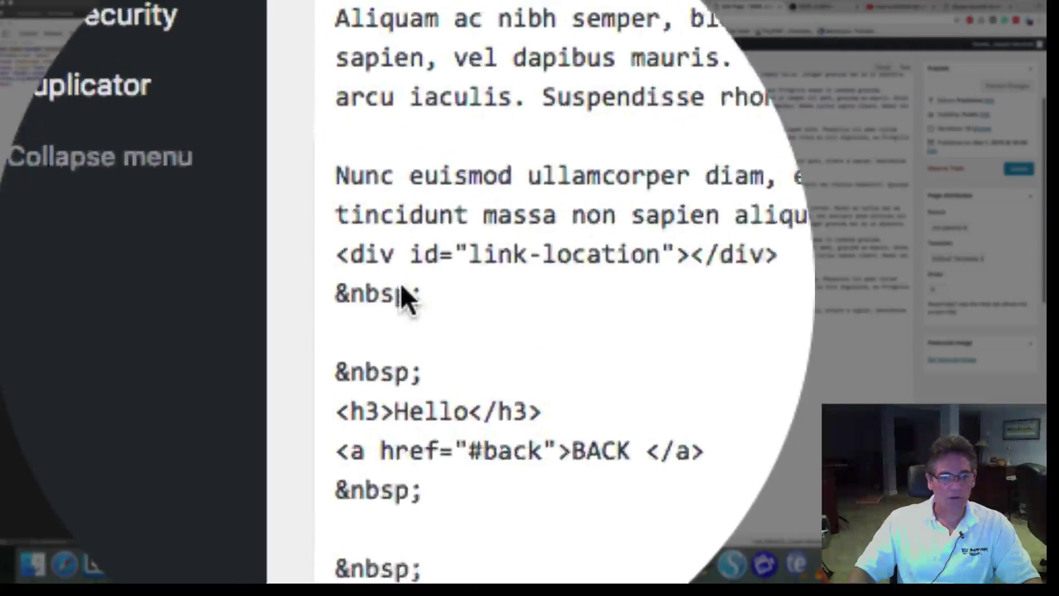
left_click_drag(347, 260, 403, 260)
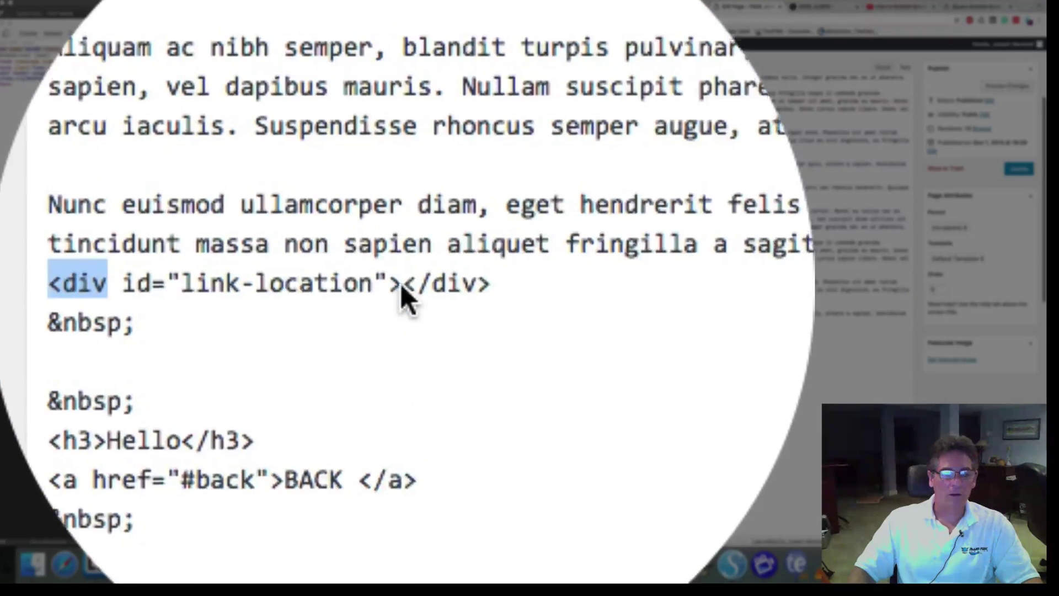
double_click(401, 285)
triple_click(401, 285)
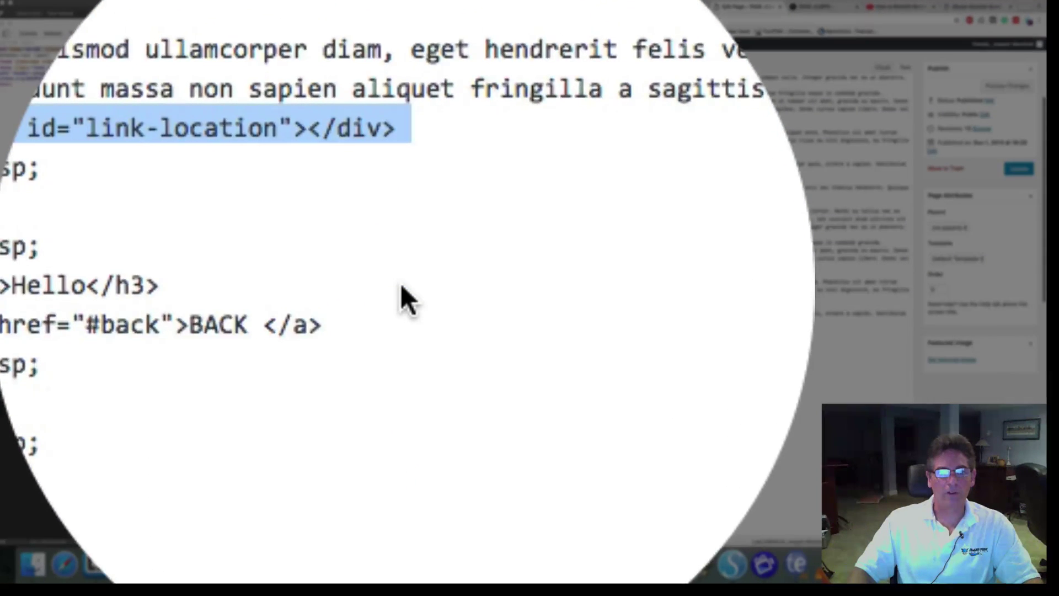
left_click(400, 284)
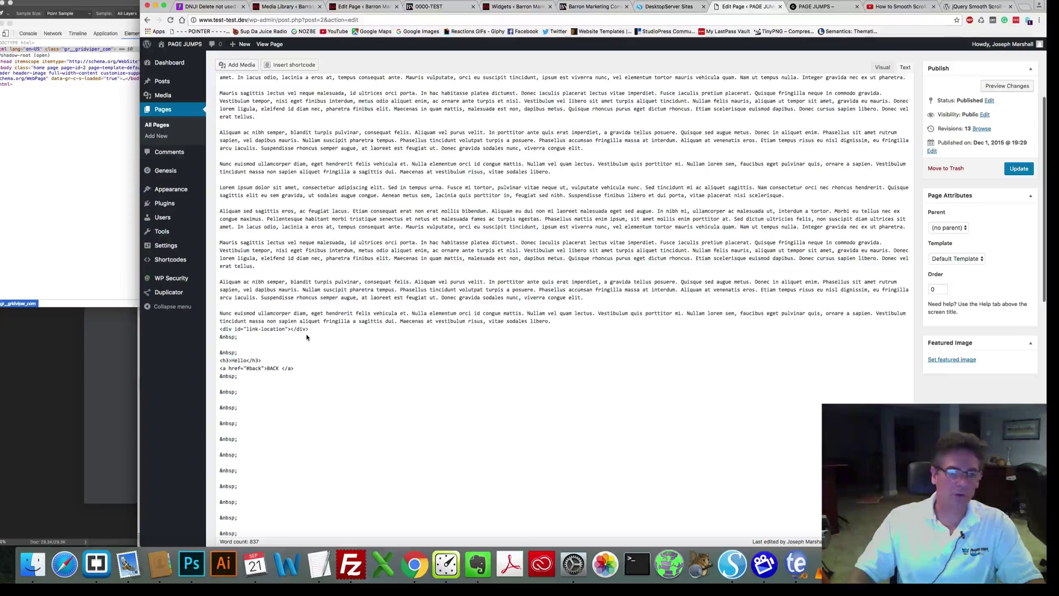
scroll(387, 331, "up", 3)
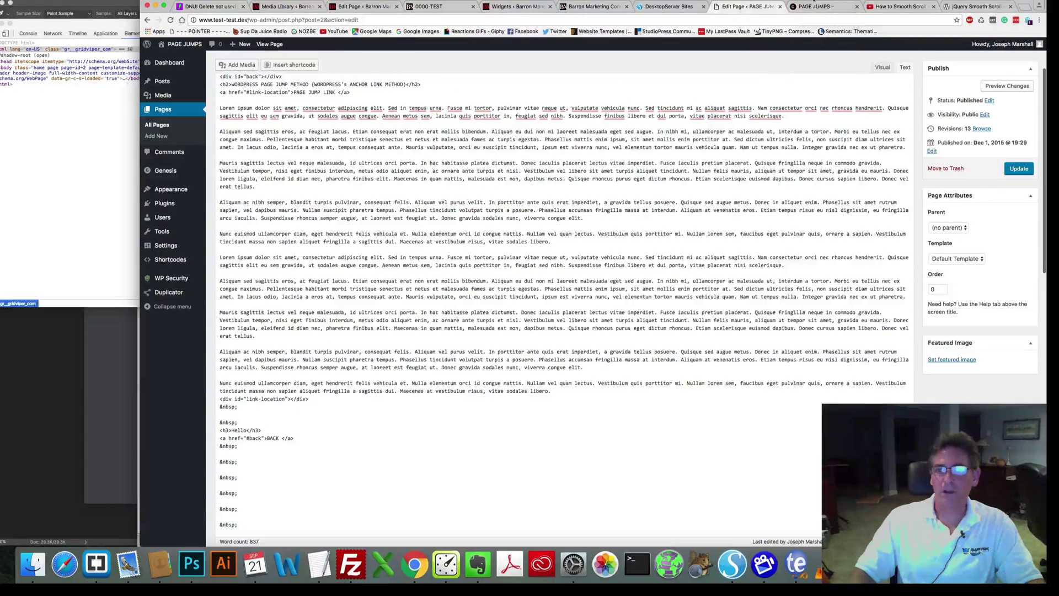
left_click(1013, 170)
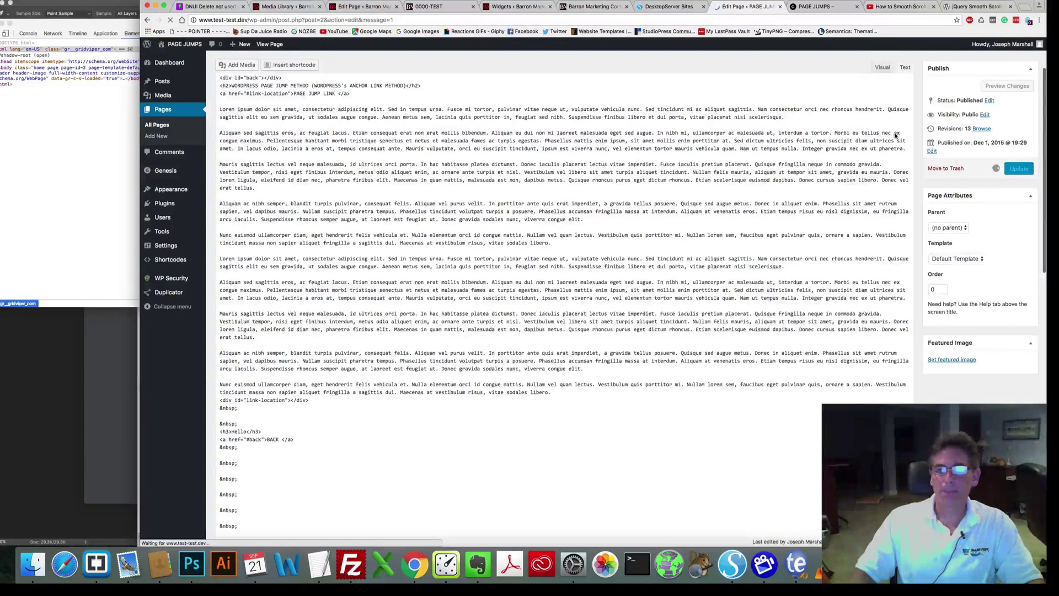
Step: On the live Home page, toggle PAGE JUMP LINK and BACK several times
left_click(817, 6)
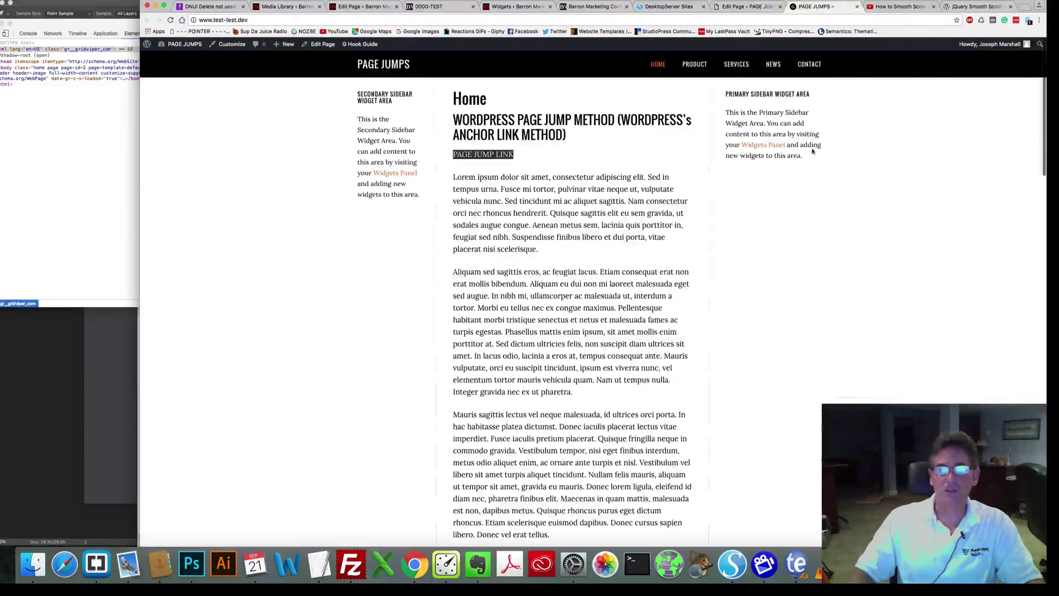
left_click(484, 155)
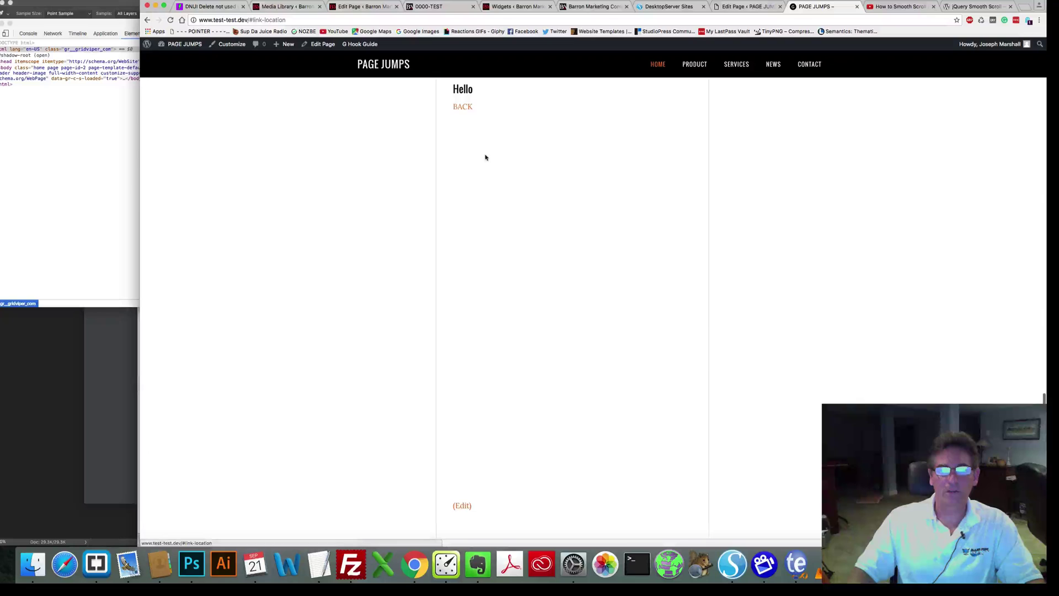
left_click(461, 107)
left_click(482, 86)
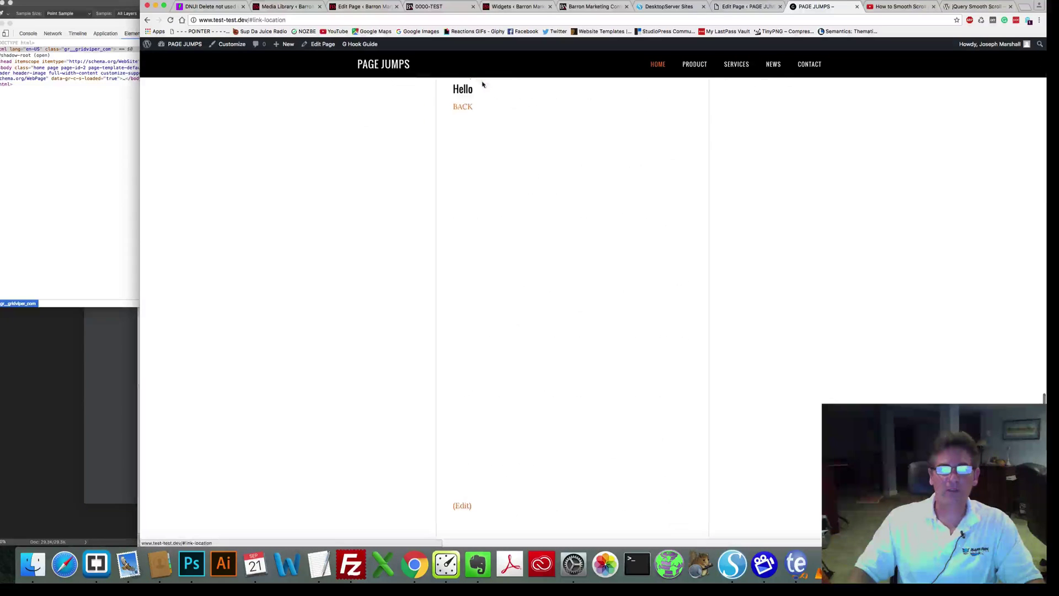
left_click(462, 108)
left_click(476, 156)
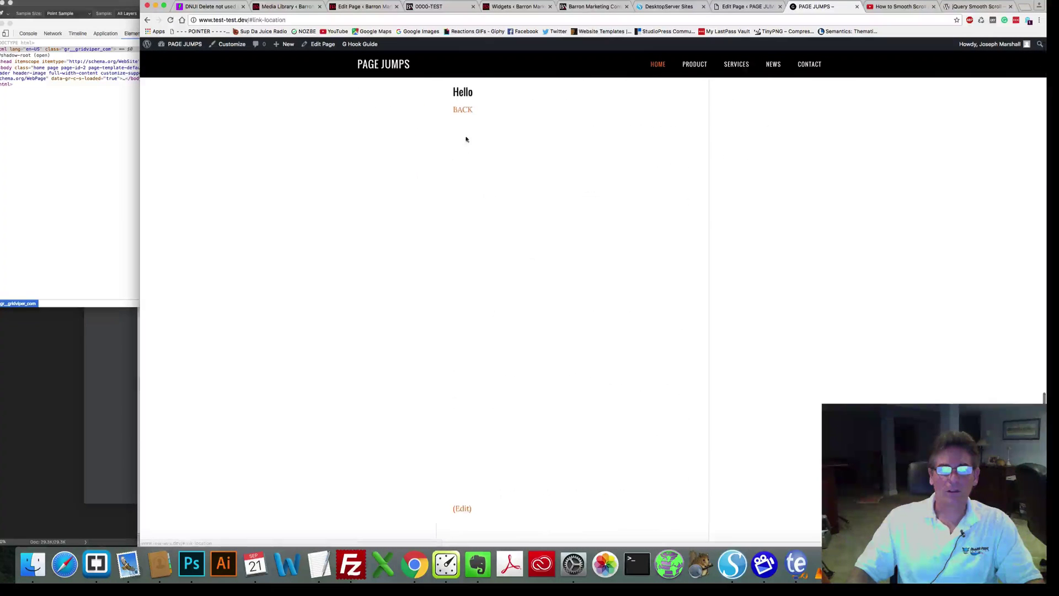
left_click(463, 109)
left_click(482, 126)
left_click(462, 109)
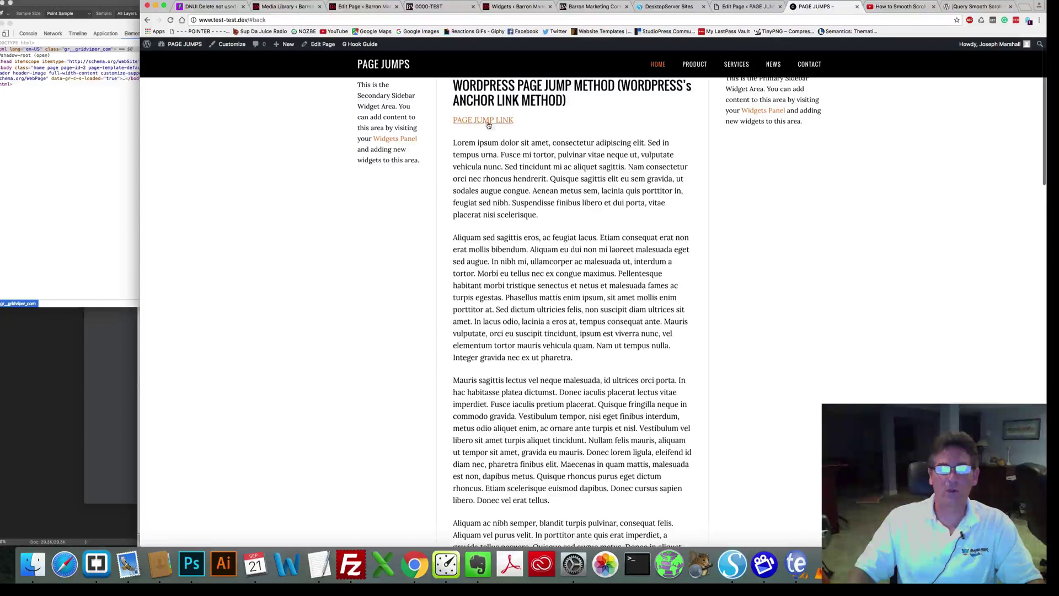
left_click(481, 126)
left_click(466, 108)
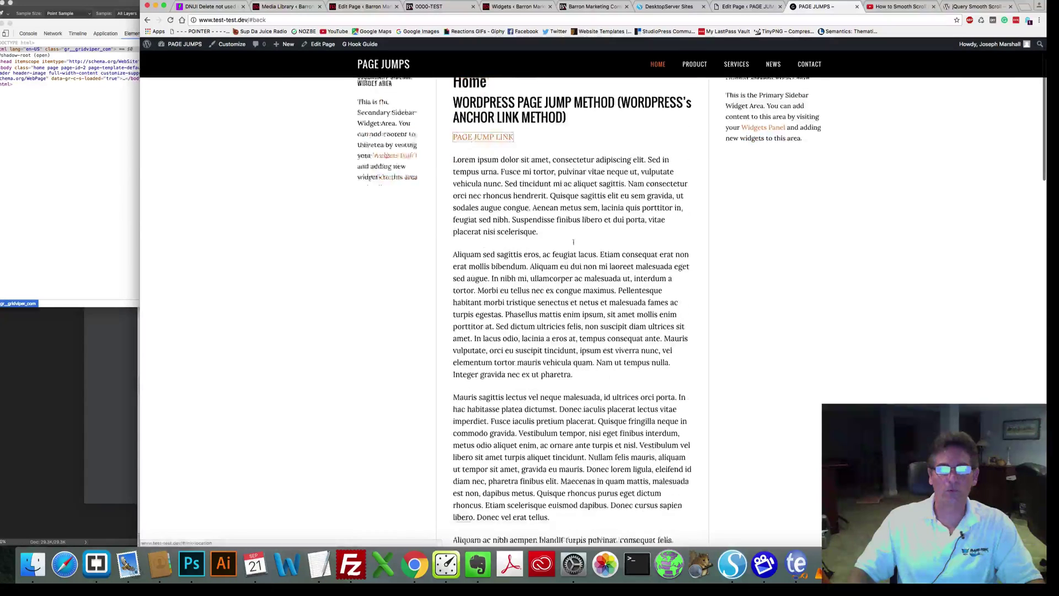
Step: Repeat the jump to #link-location and BACK to the top to confirm both anchors
left_click(480, 157)
left_click(464, 107)
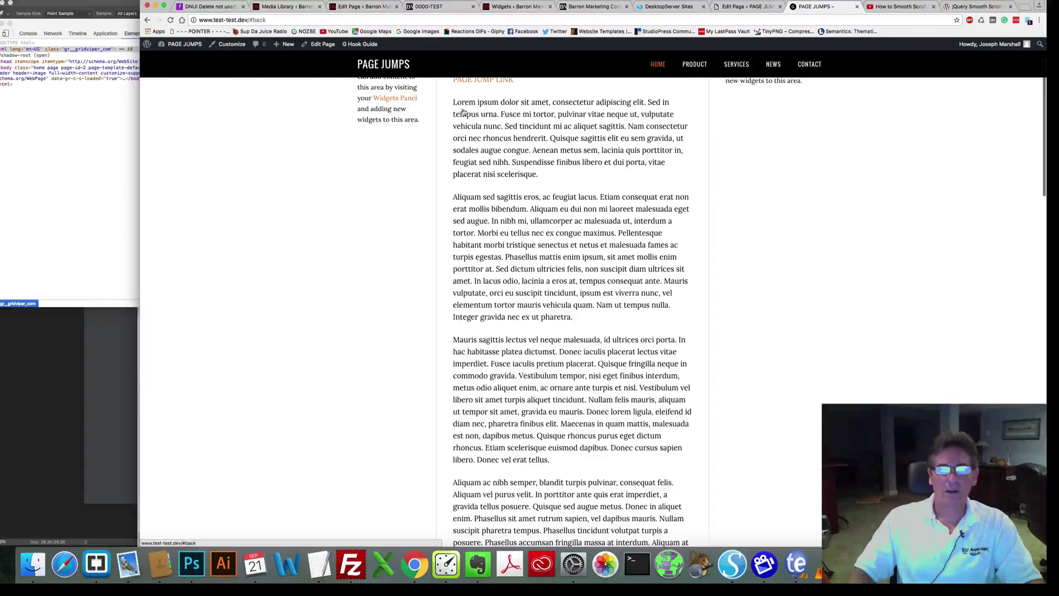
left_click(480, 80)
left_click(466, 107)
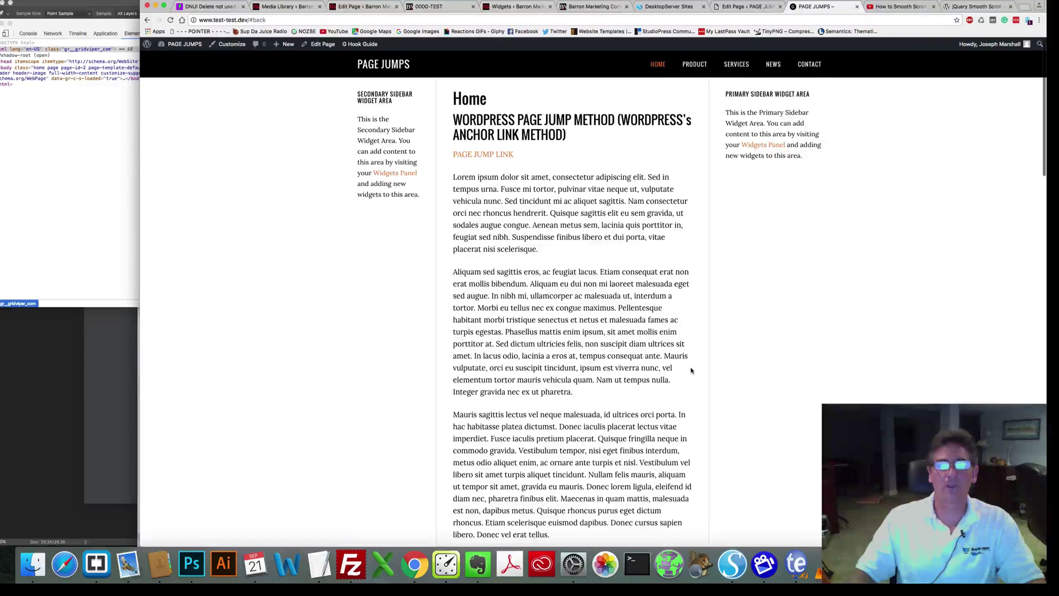
left_click(483, 155)
left_click(463, 107)
left_click(479, 102)
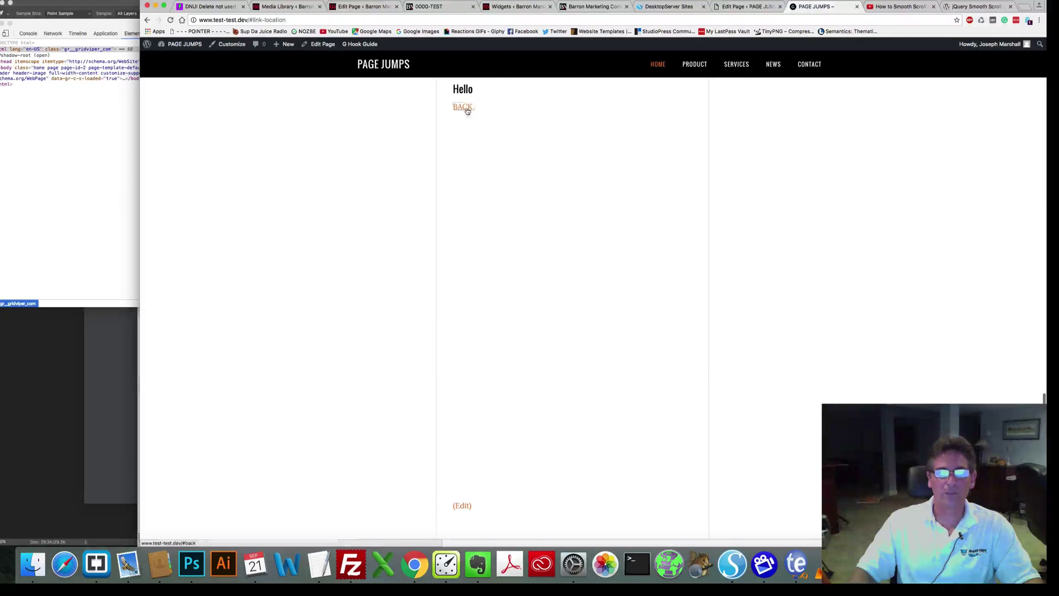
left_click(465, 106)
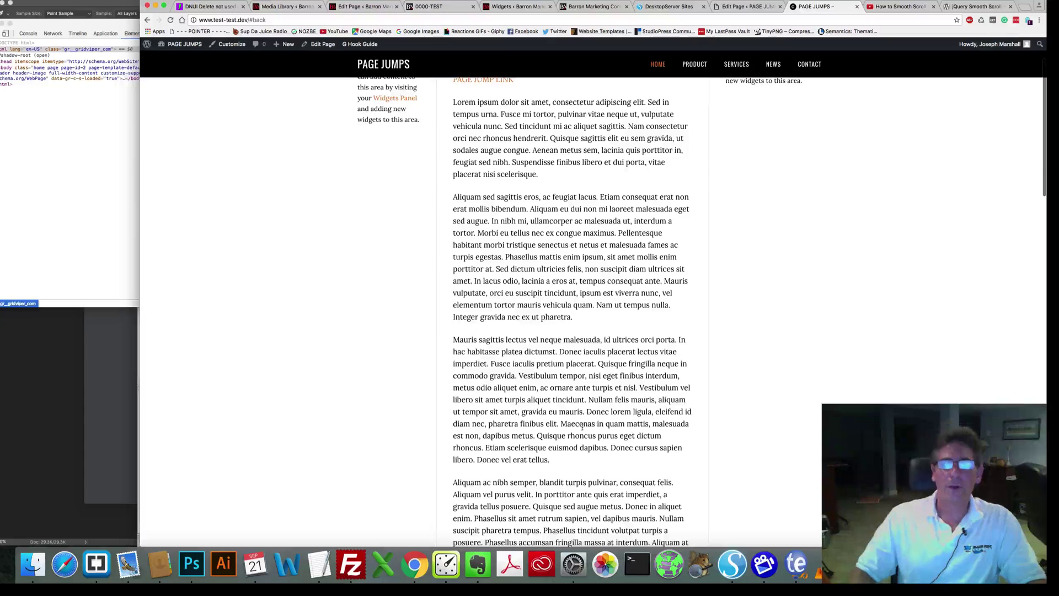
scroll(570, 422, "up", 2)
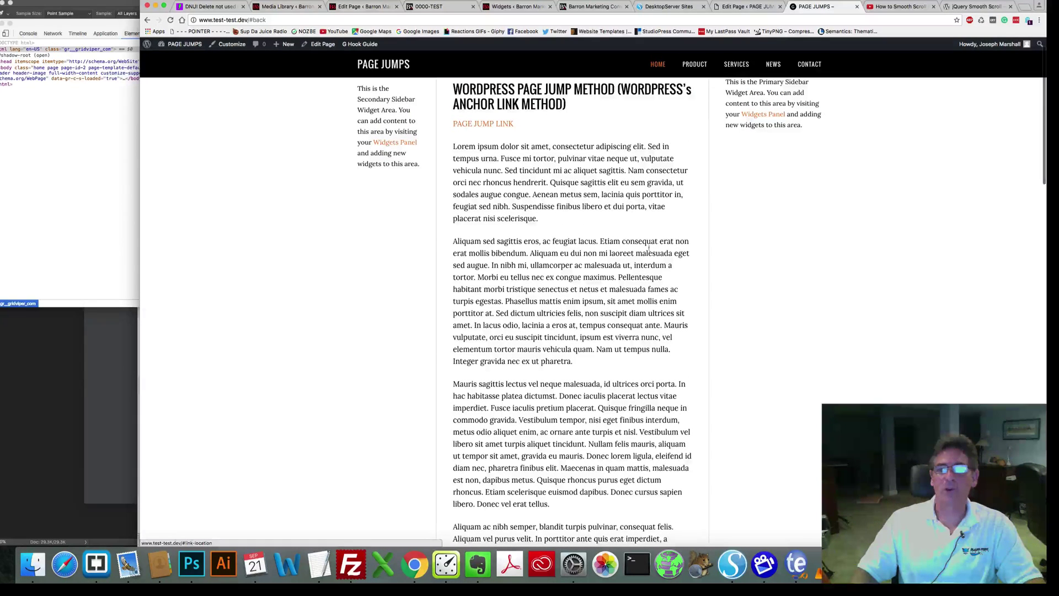
Step: Go to Plugins > Add New from the page editor
left_click(743, 8)
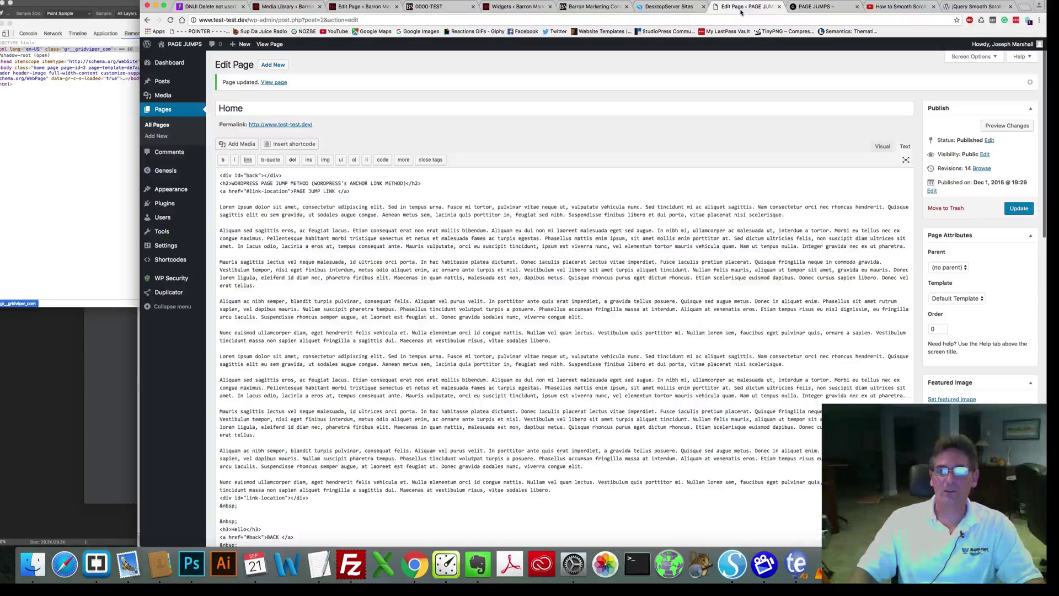
mouse_move(165, 203)
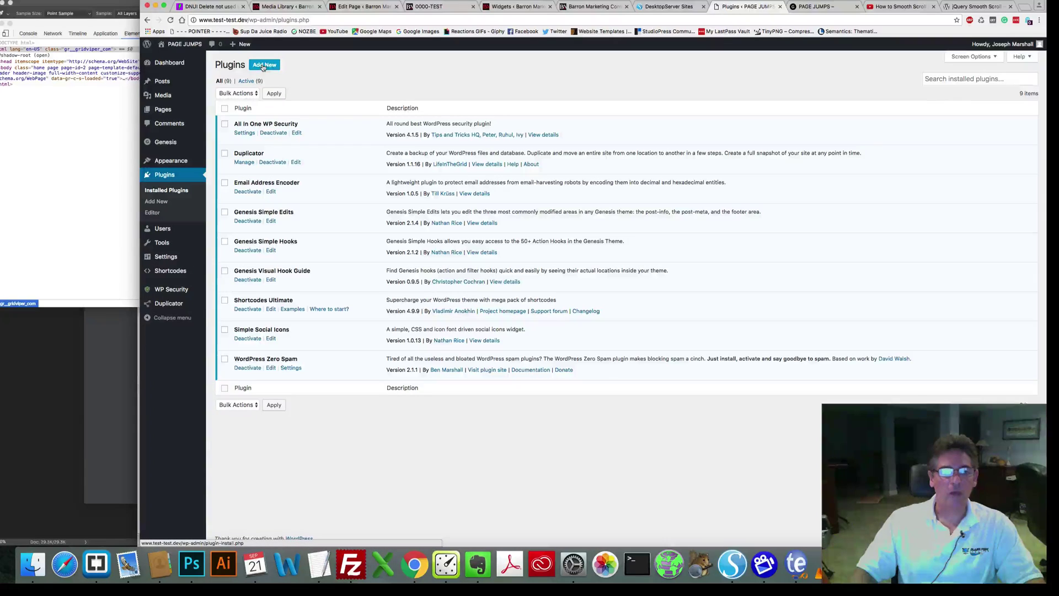
left_click(263, 66)
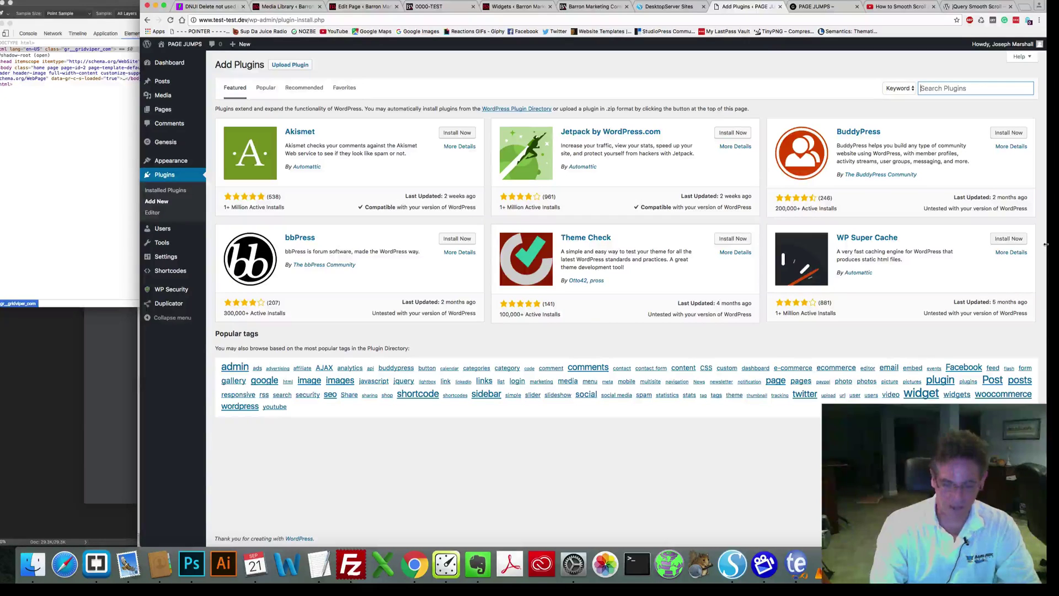
Step: Search the plugin directory for 'jquery smooth scroll'
type("jq")
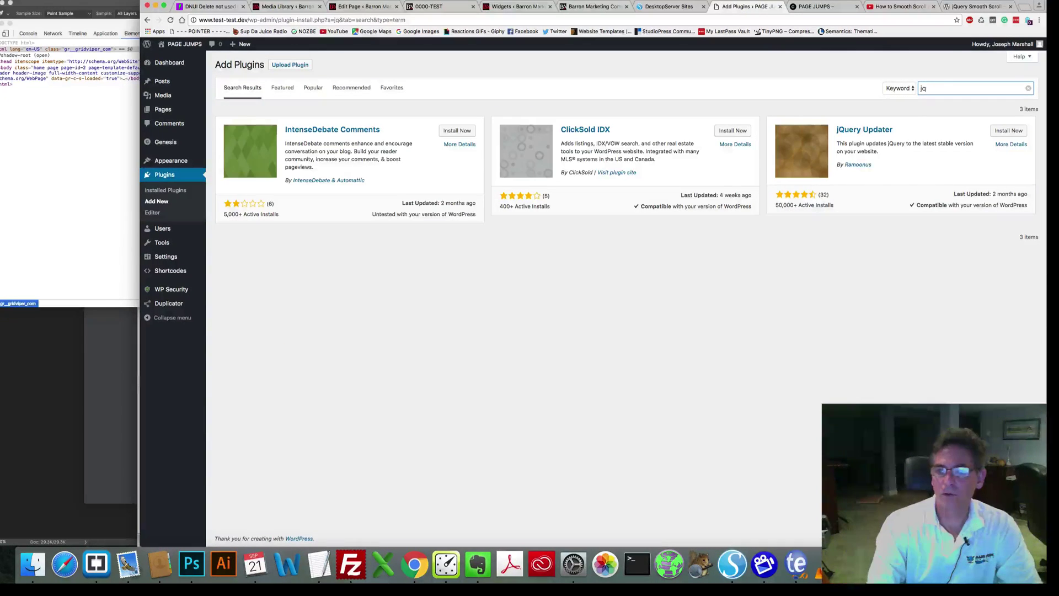
type("u")
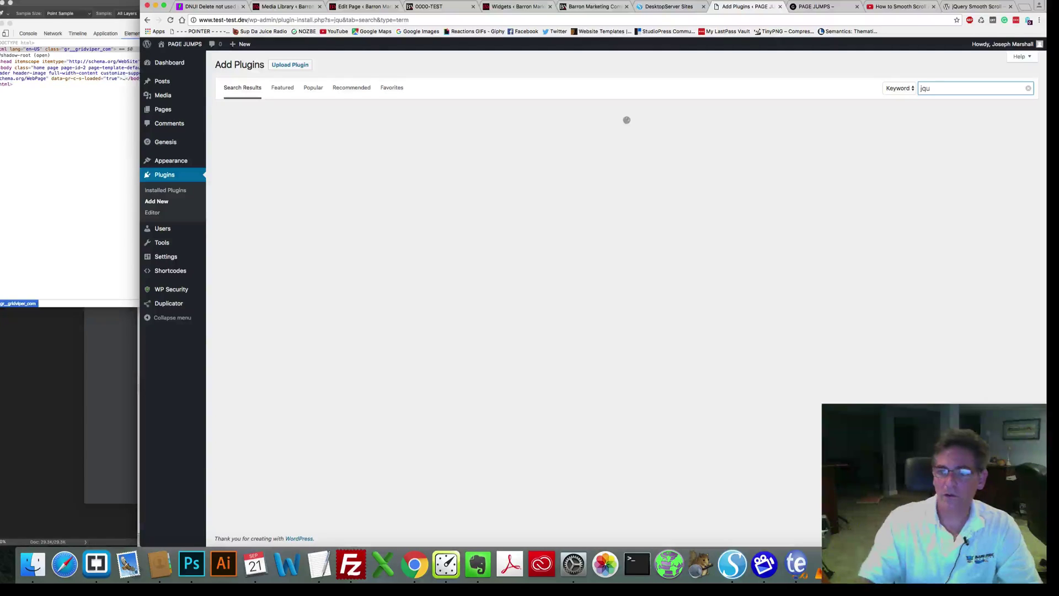
type("ery")
key("Return")
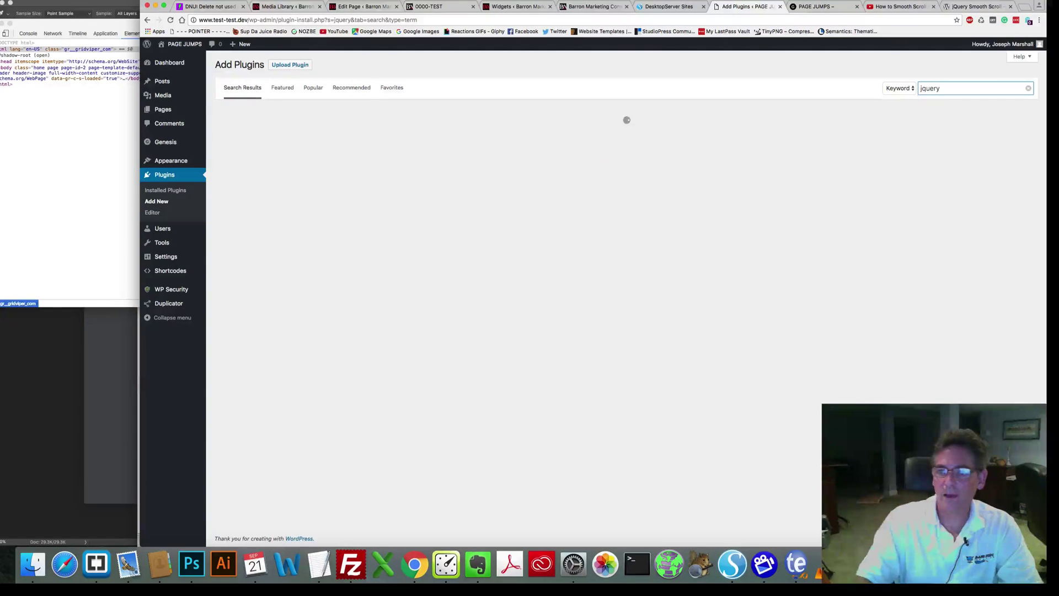
type("smooth scr")
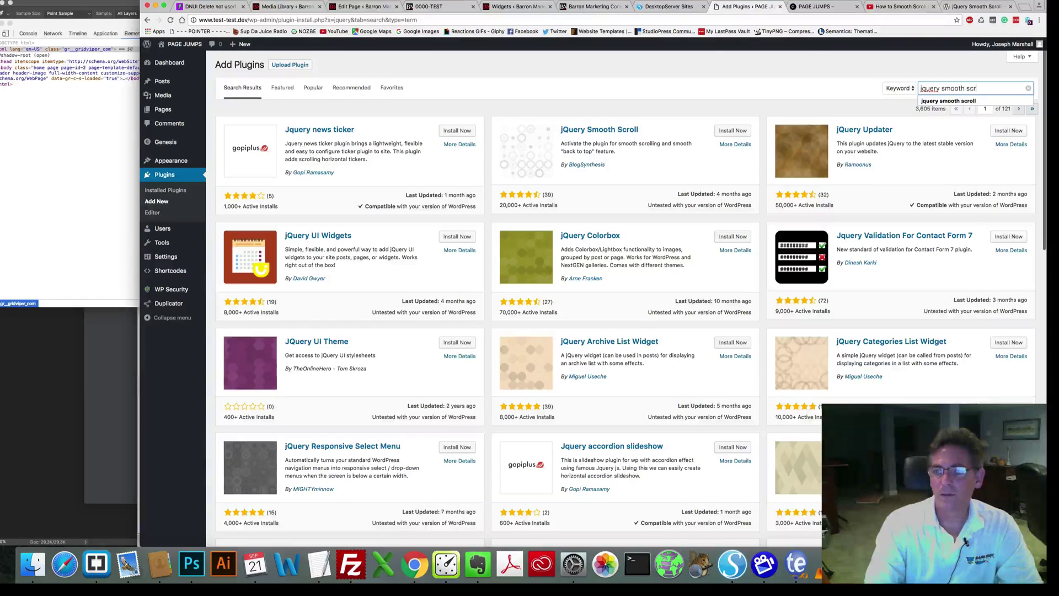
key("Down")
key("Return")
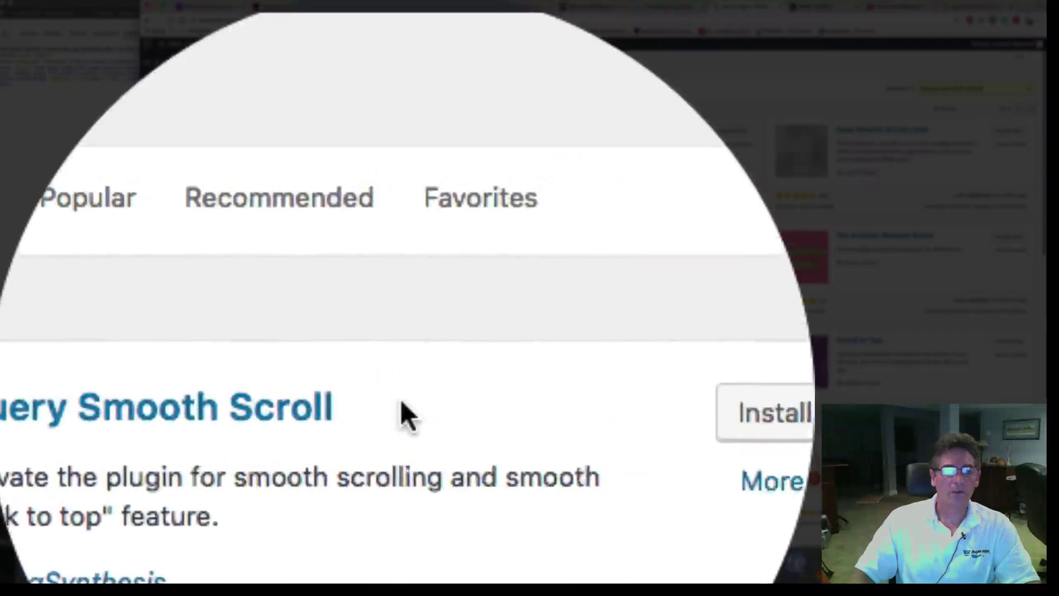
Step: Install and activate jQuery Smooth Scroll, then find it in the active plugins list
left_click_drag(363, 129, 283, 129)
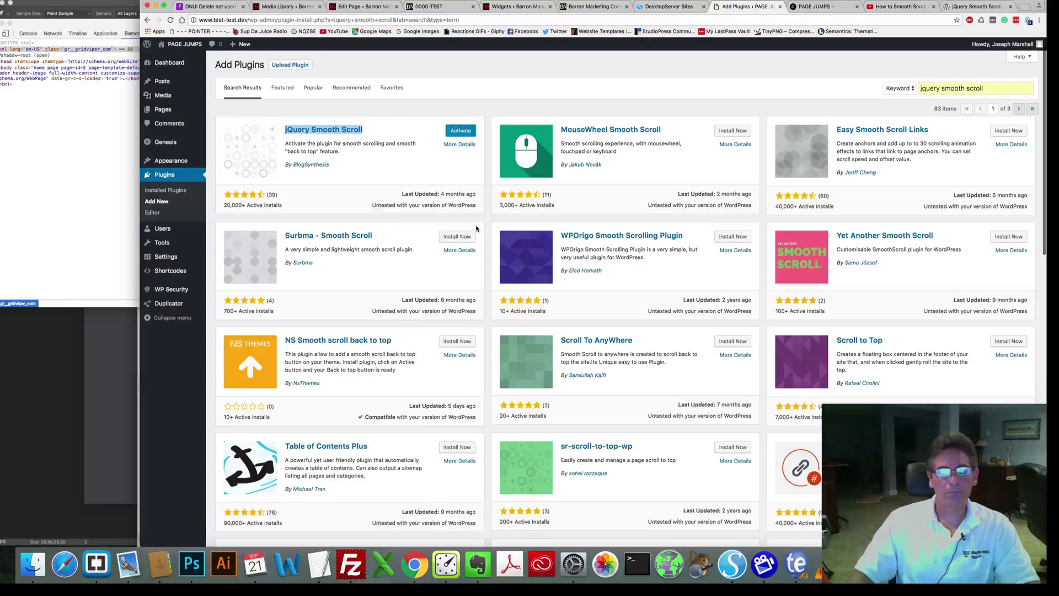
left_click(461, 131)
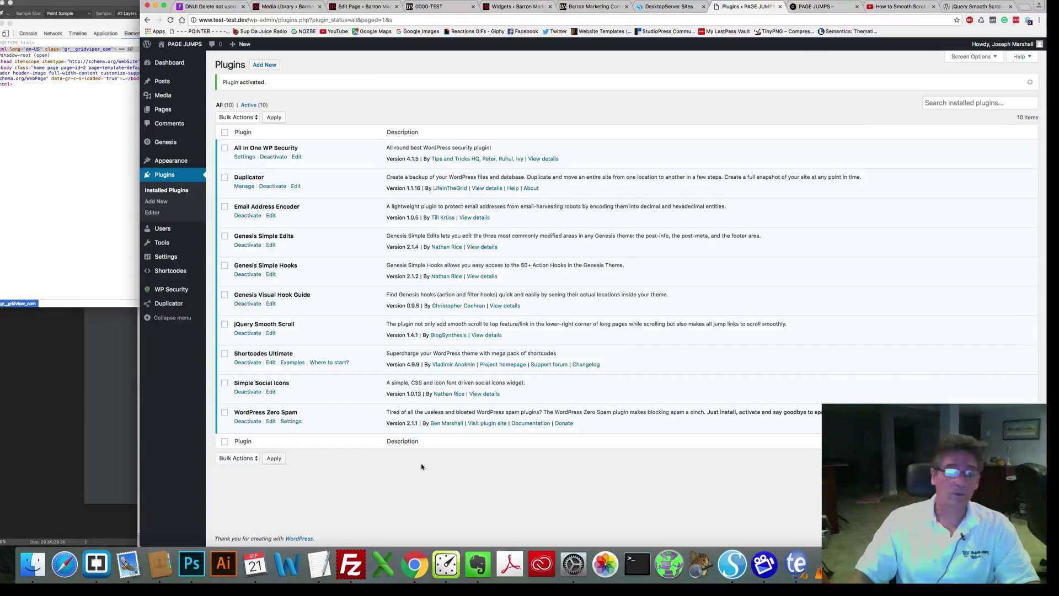
left_click_drag(302, 333, 234, 321)
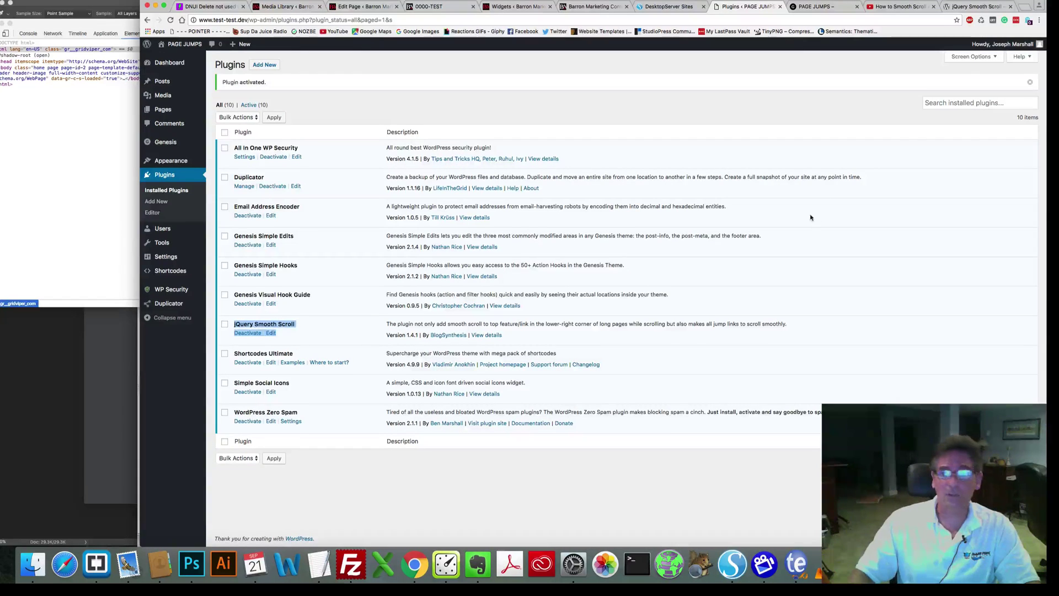
left_click(815, 8)
right_click(868, 157)
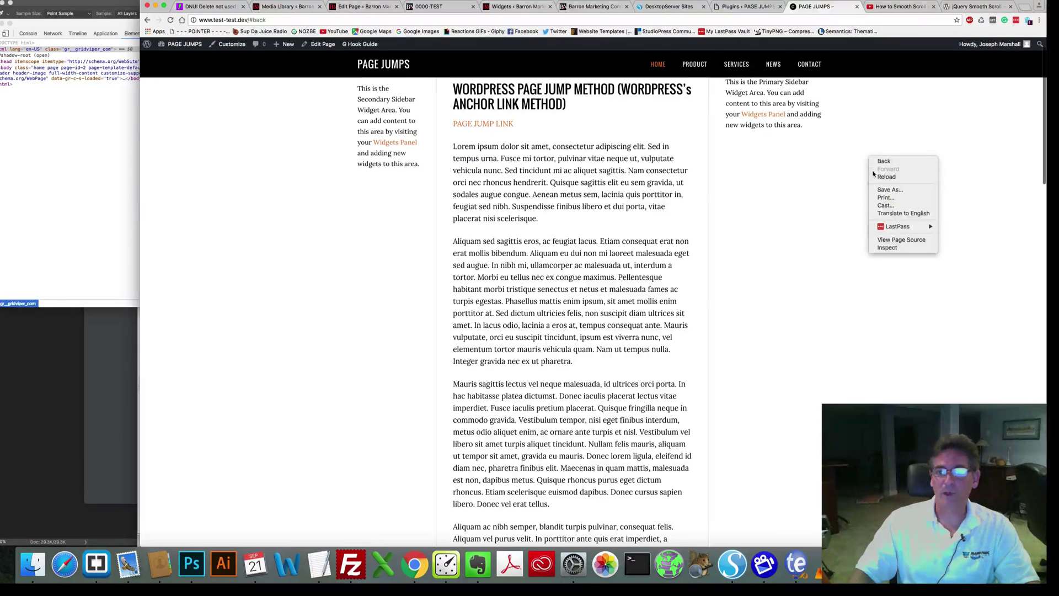
left_click(875, 177)
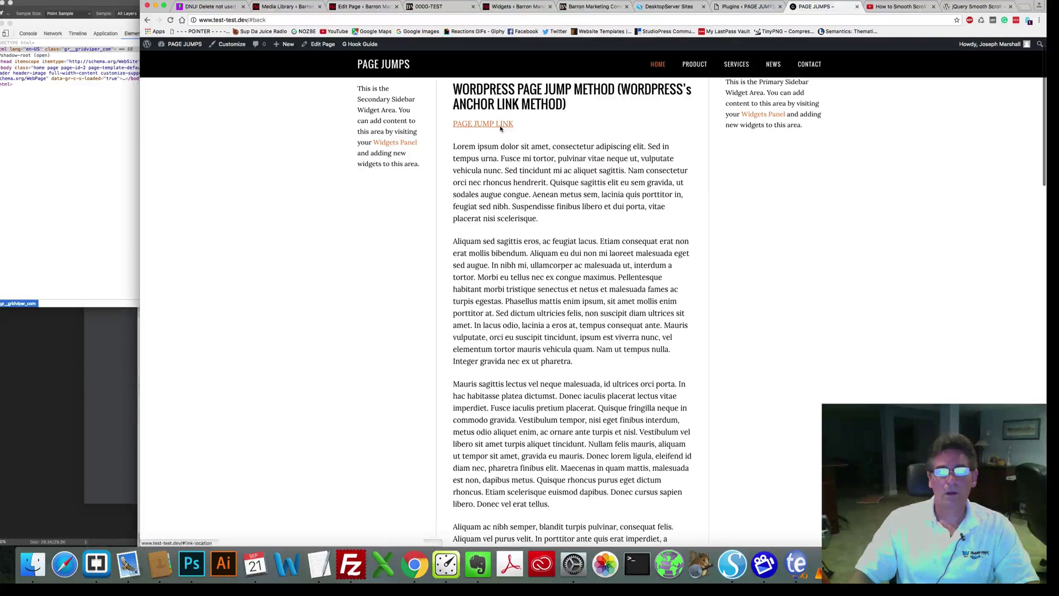
left_click(500, 124)
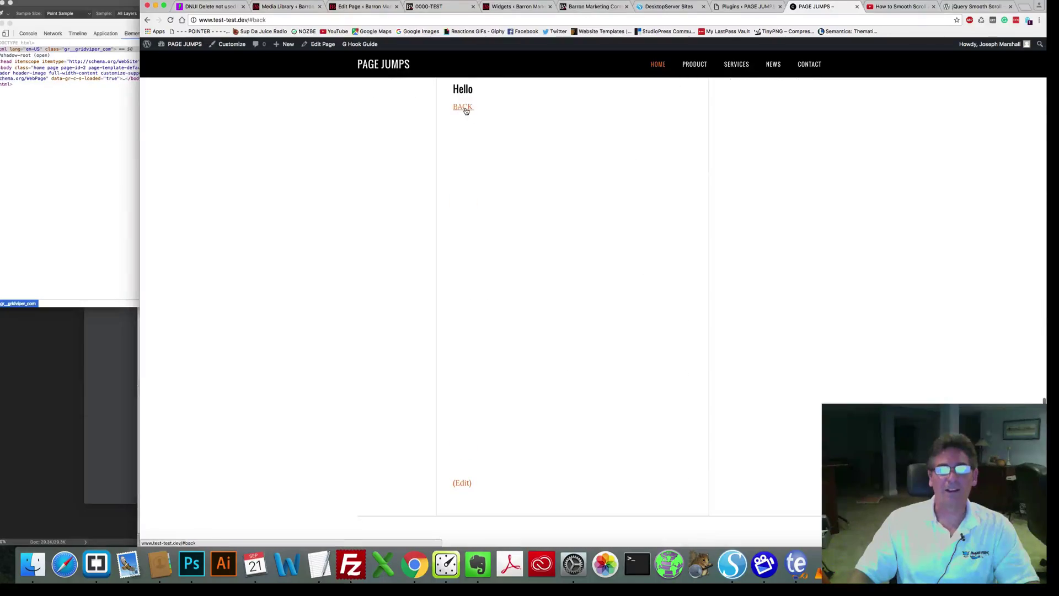
left_click(465, 108)
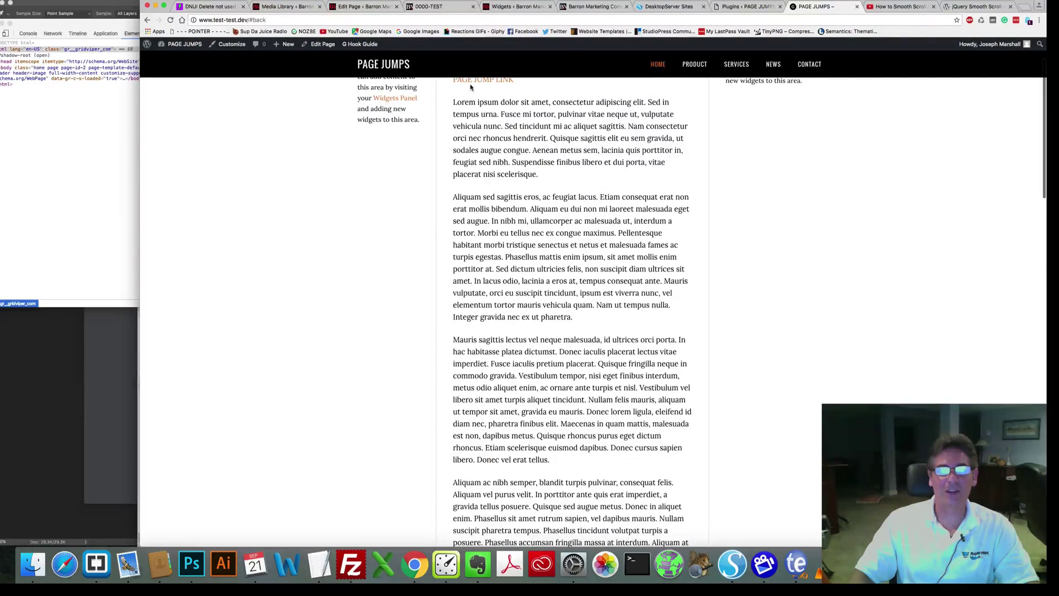
left_click(470, 86)
left_click(464, 108)
left_click(494, 86)
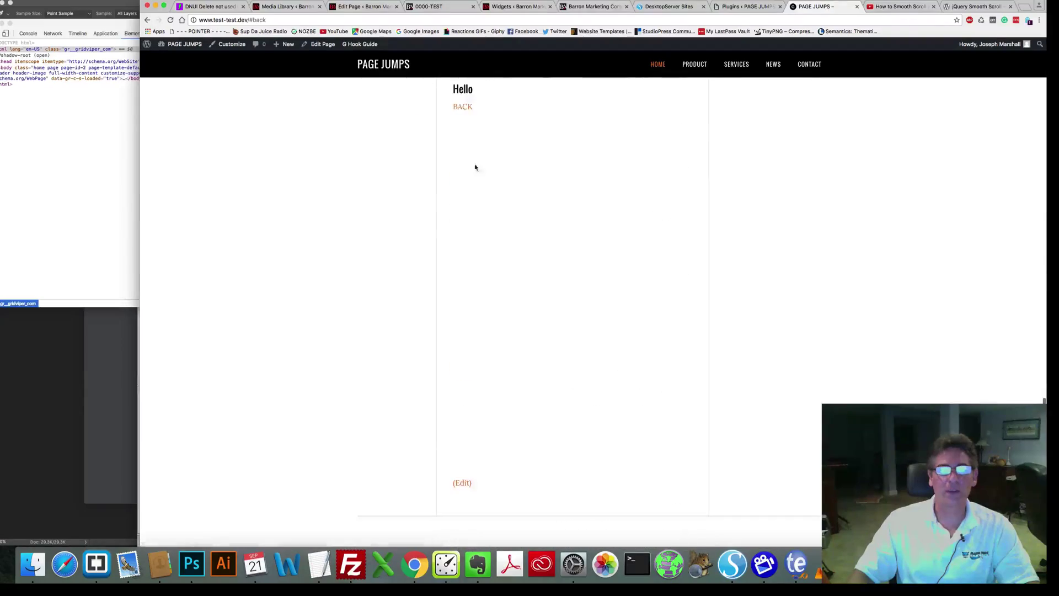
left_click(462, 108)
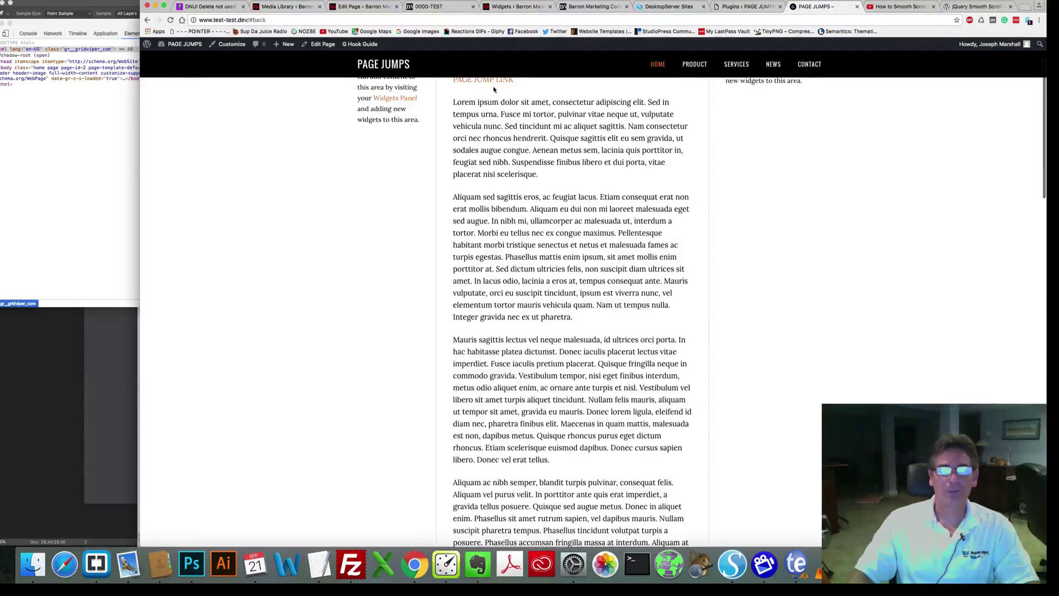
left_click(463, 108)
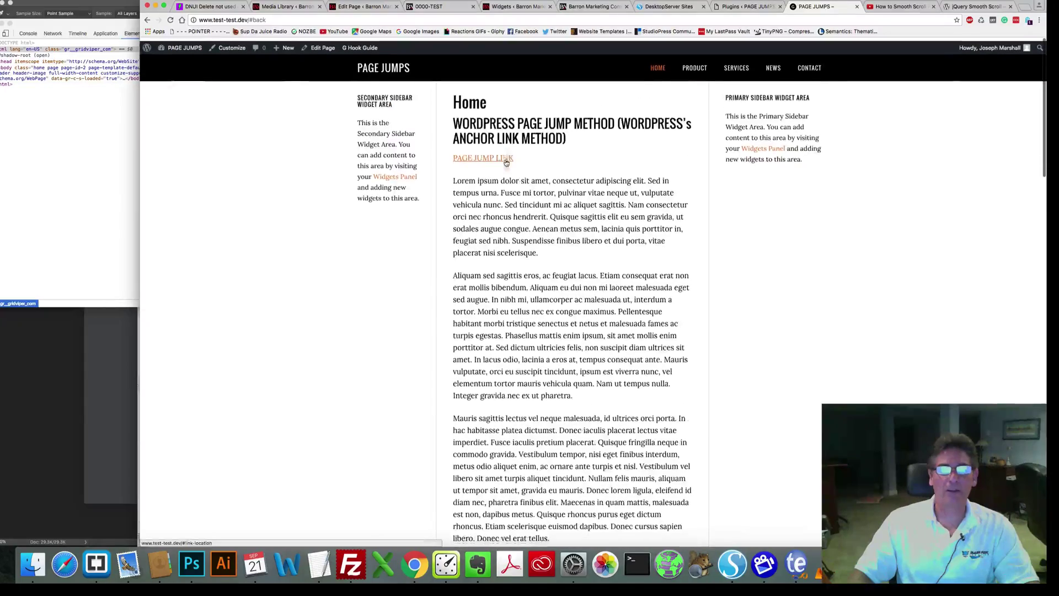
left_click(503, 159)
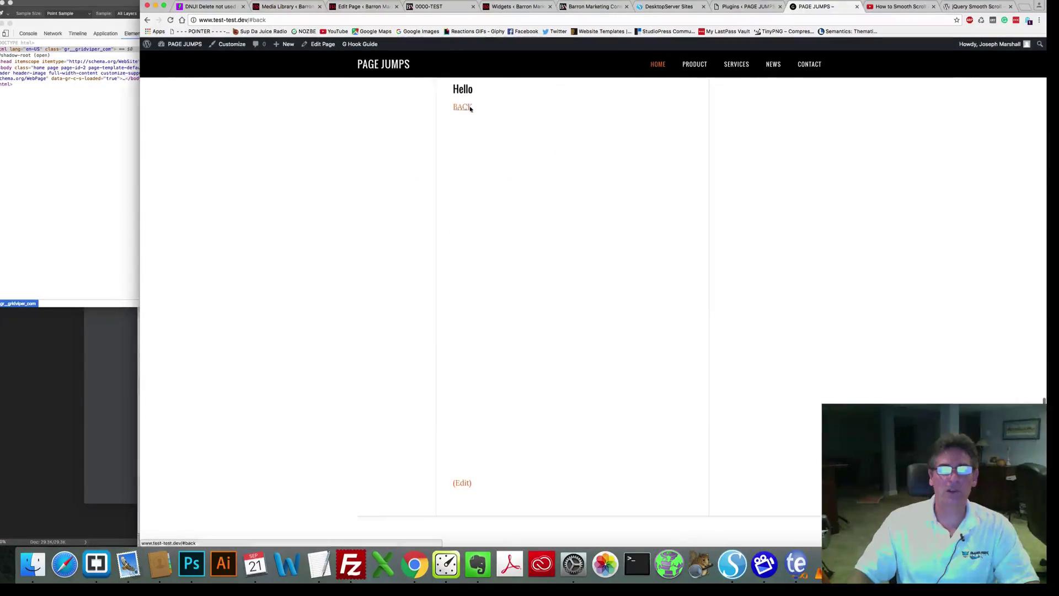
left_click(463, 107)
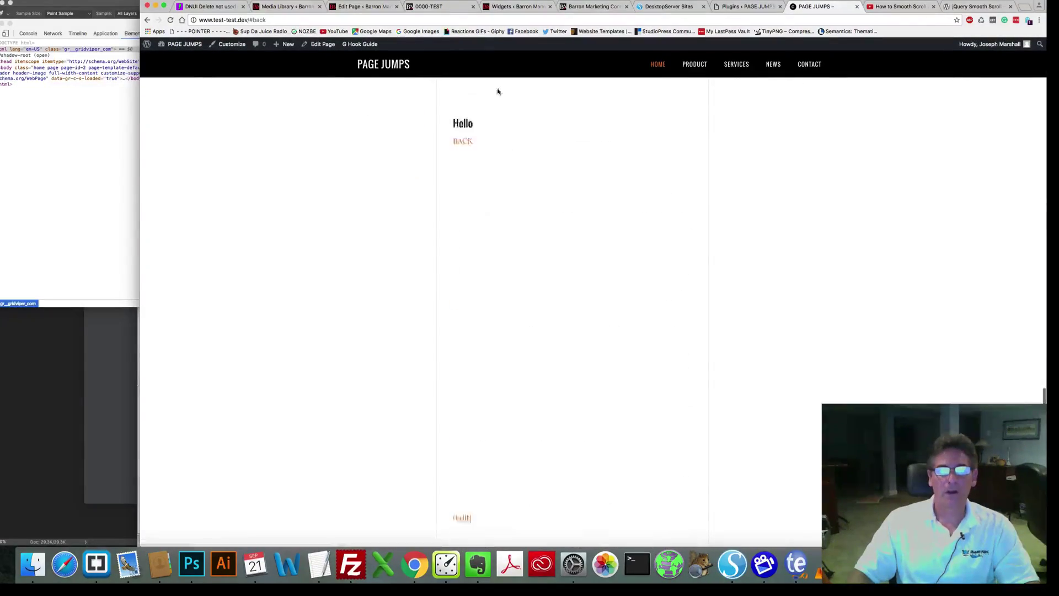
left_click(470, 108)
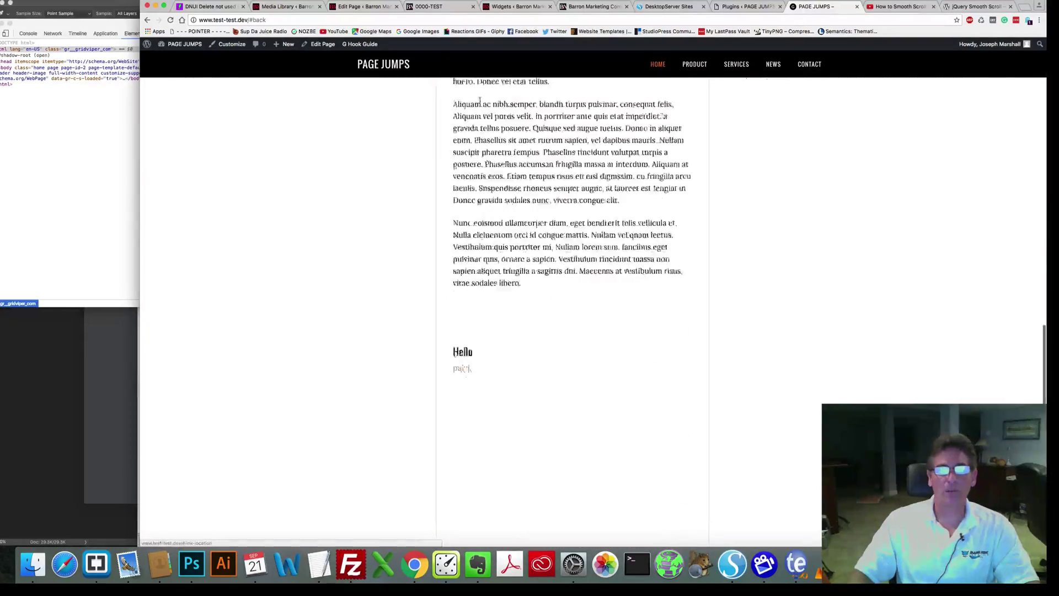
left_click(466, 107)
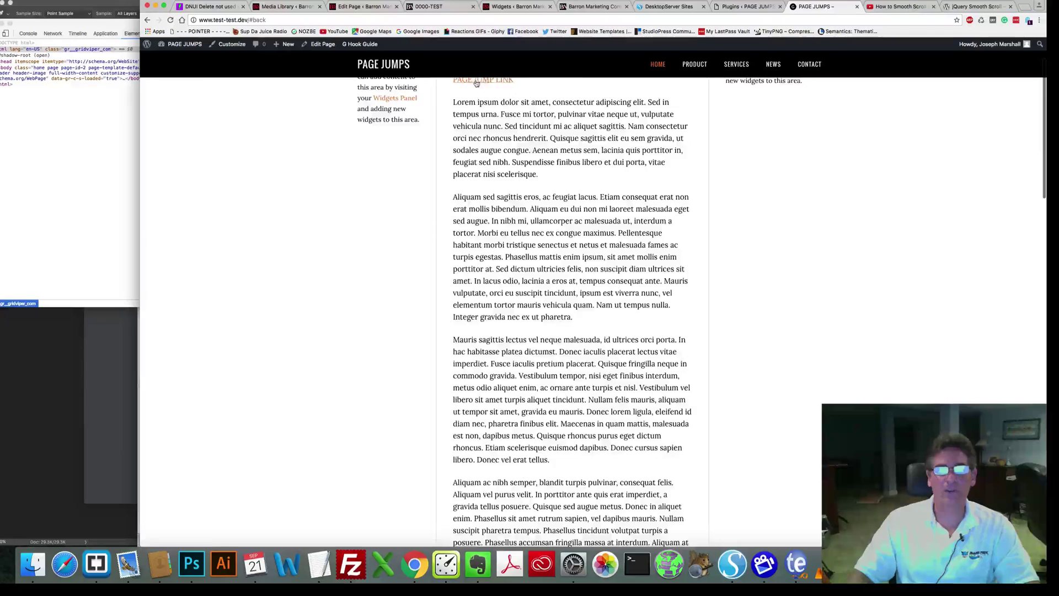
left_click(463, 109)
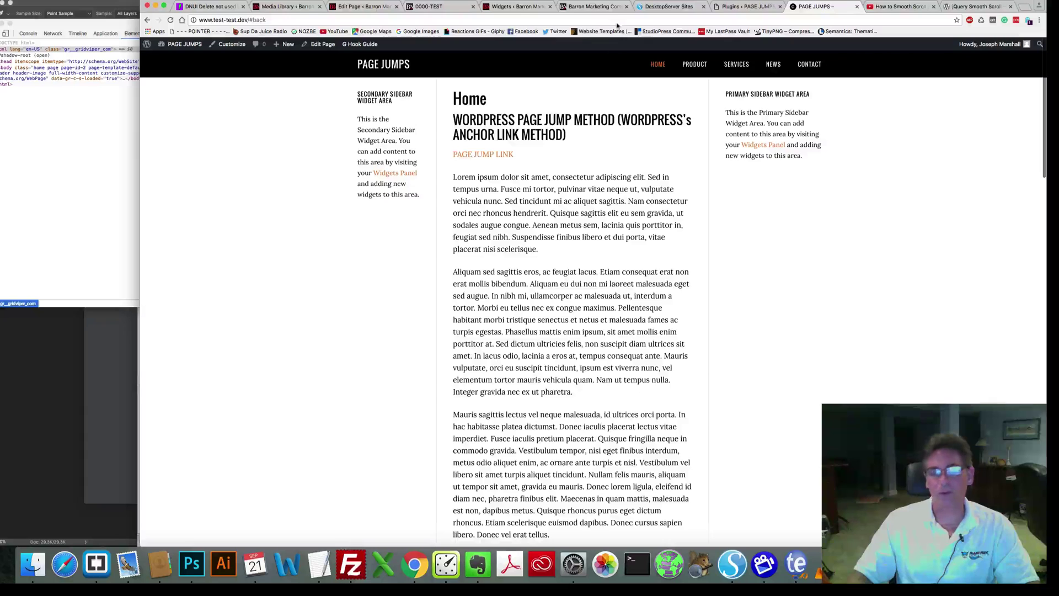
left_click(746, 7)
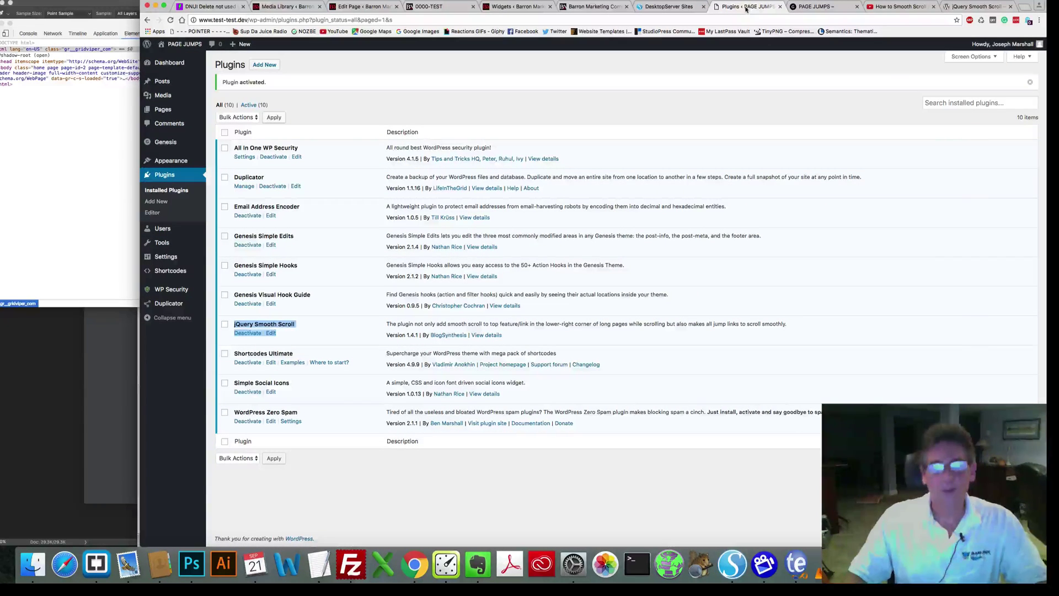
Step: On the PAGE JUMPS tab, test PAGE JUMP LINK and BACK for smooth scrolling to Hello
left_click(808, 8)
left_click(483, 155)
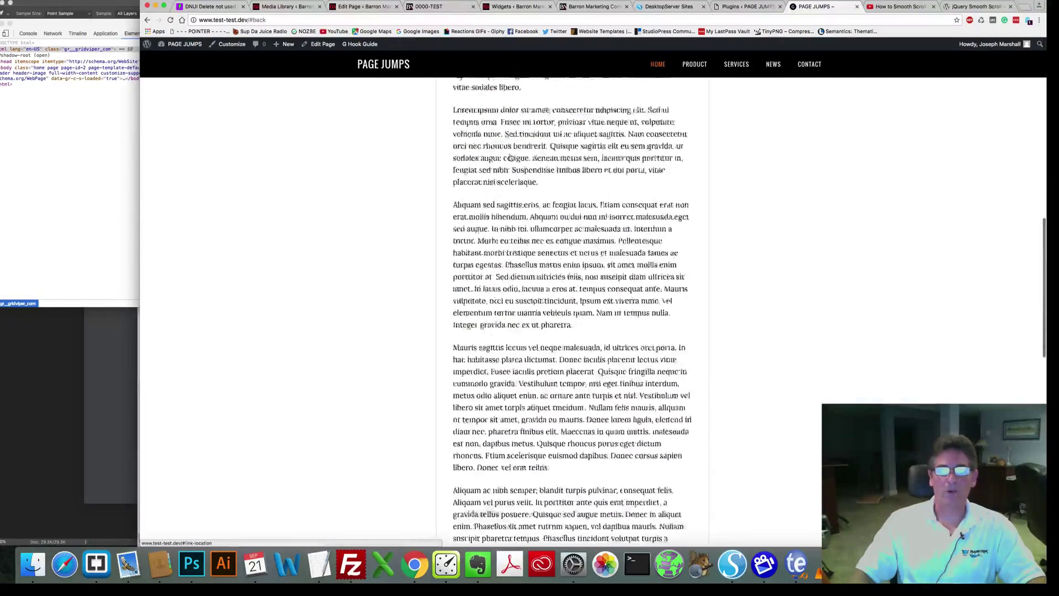
left_click(466, 121)
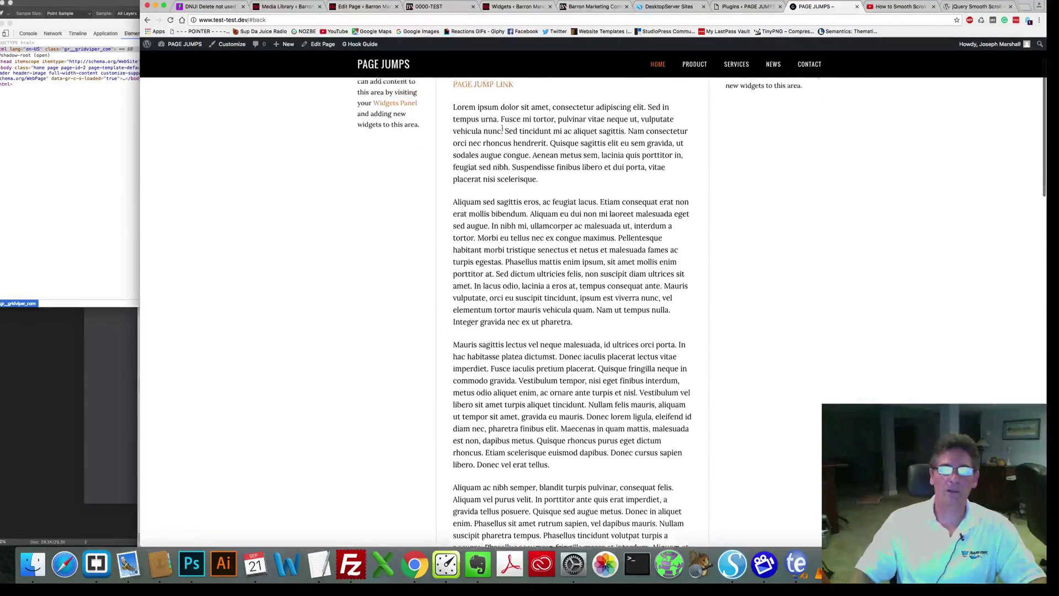
left_click(493, 155)
left_click(462, 286)
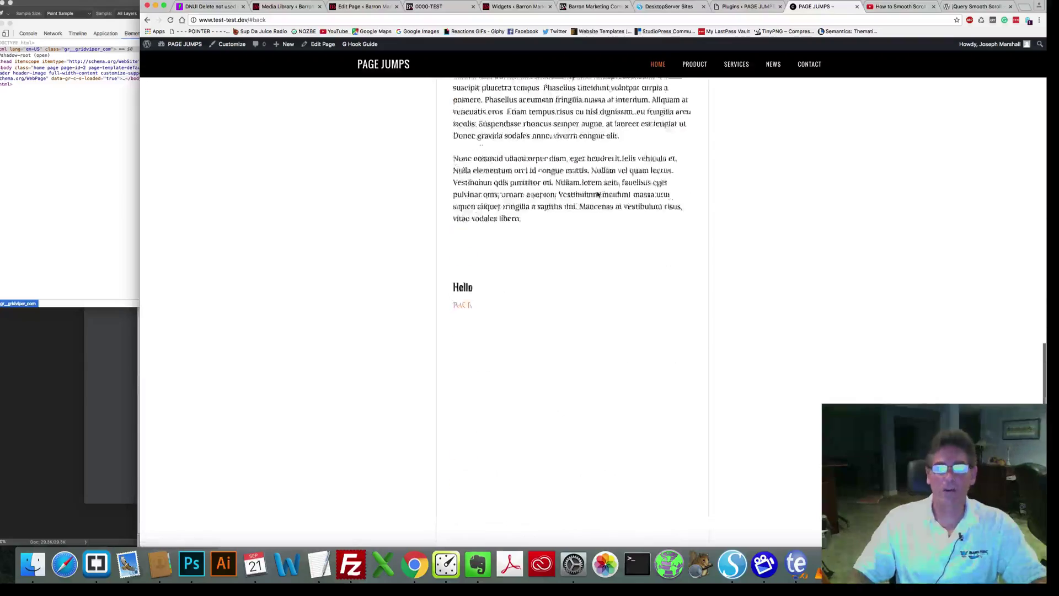